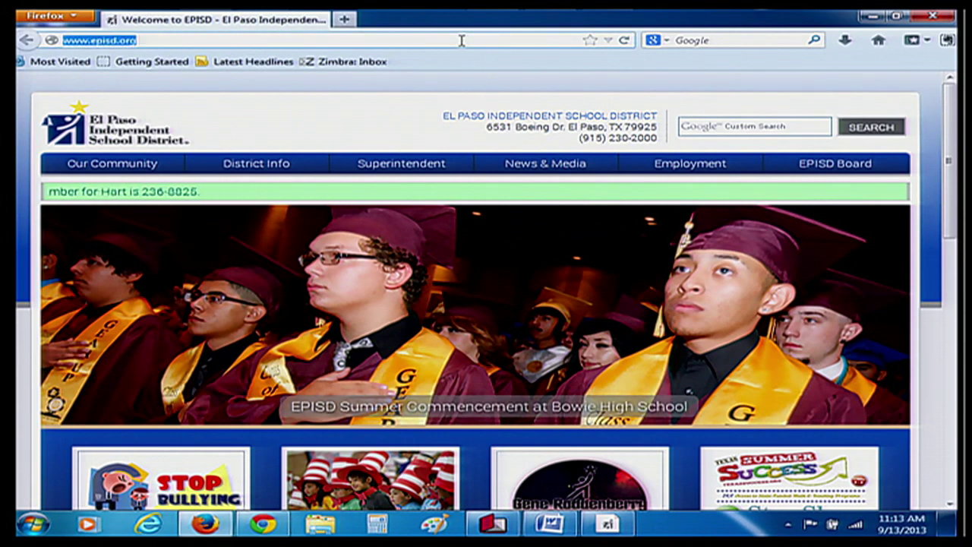
Load the employee portal at my.episd.org and run a Google search for episd
type("my.")
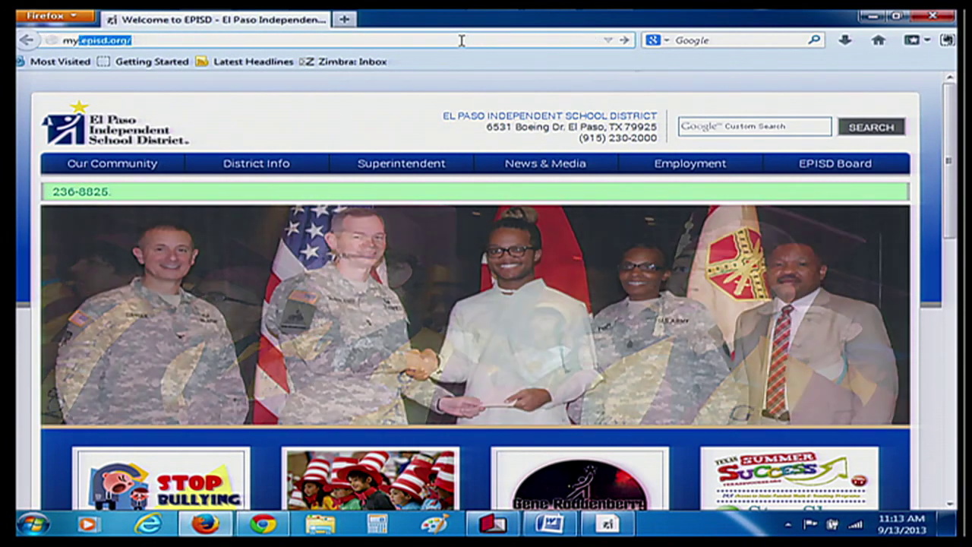
type("episd.or")
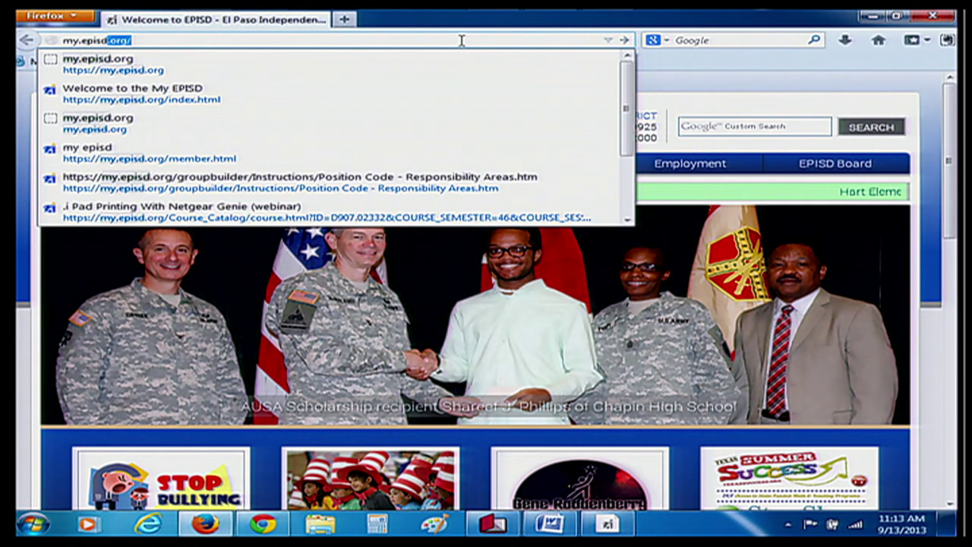
type("g")
left_click(624, 40)
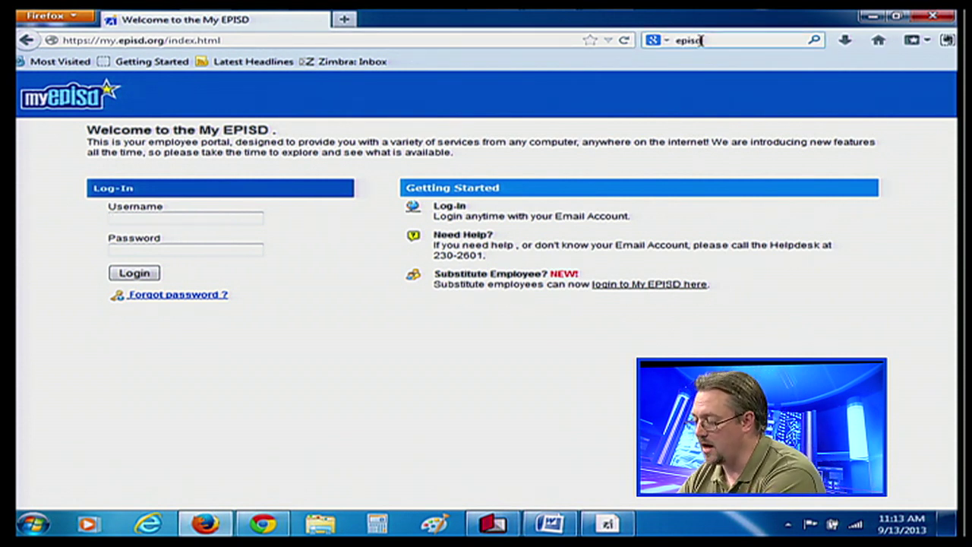
key("Return")
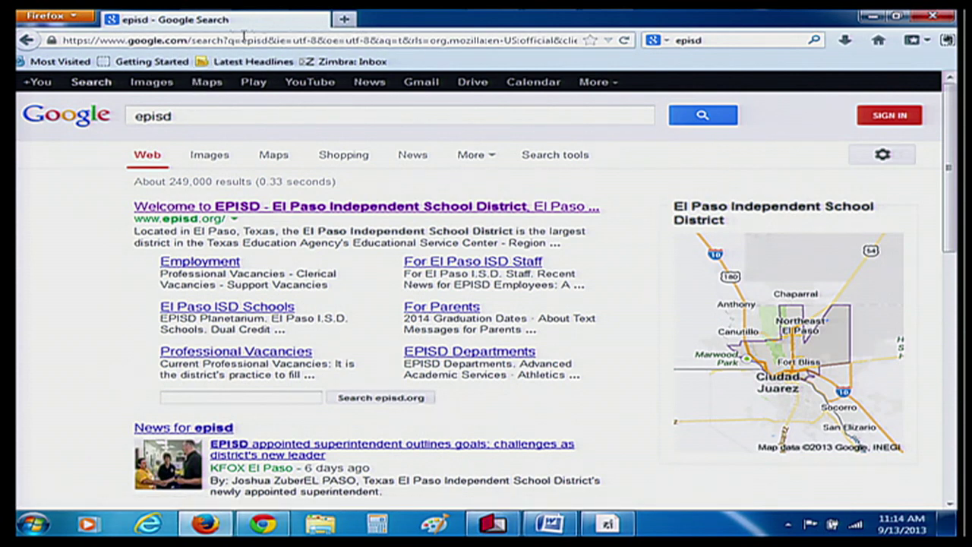
left_click(165, 39)
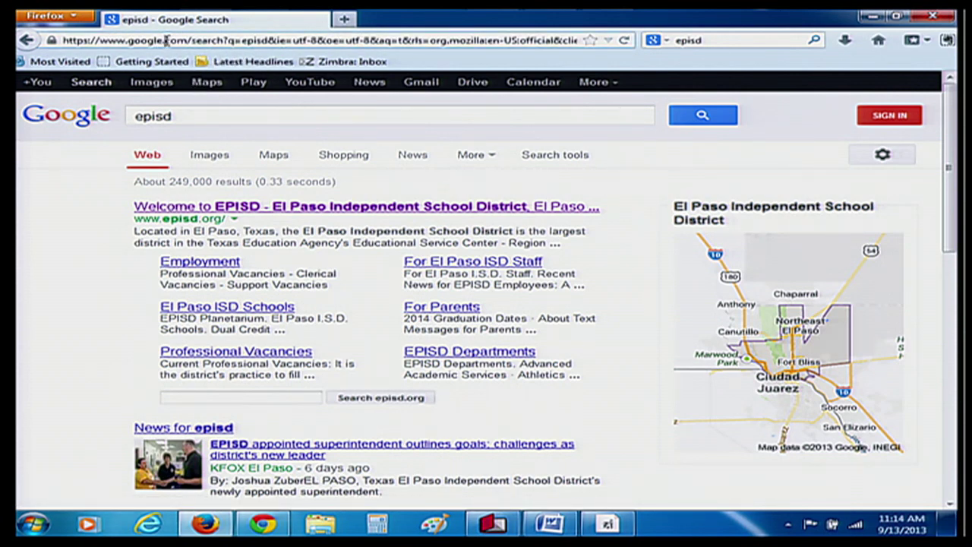
type("www")
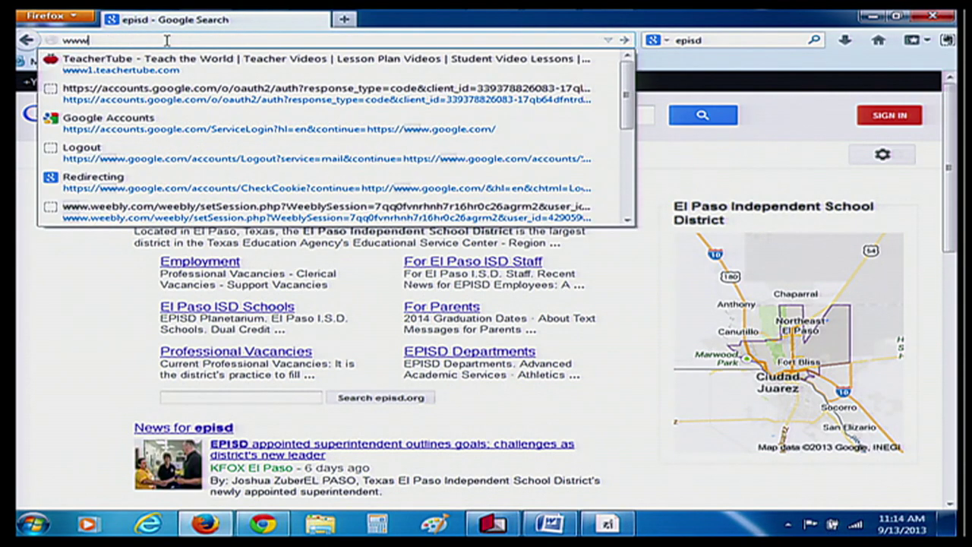
type(".episd.o")
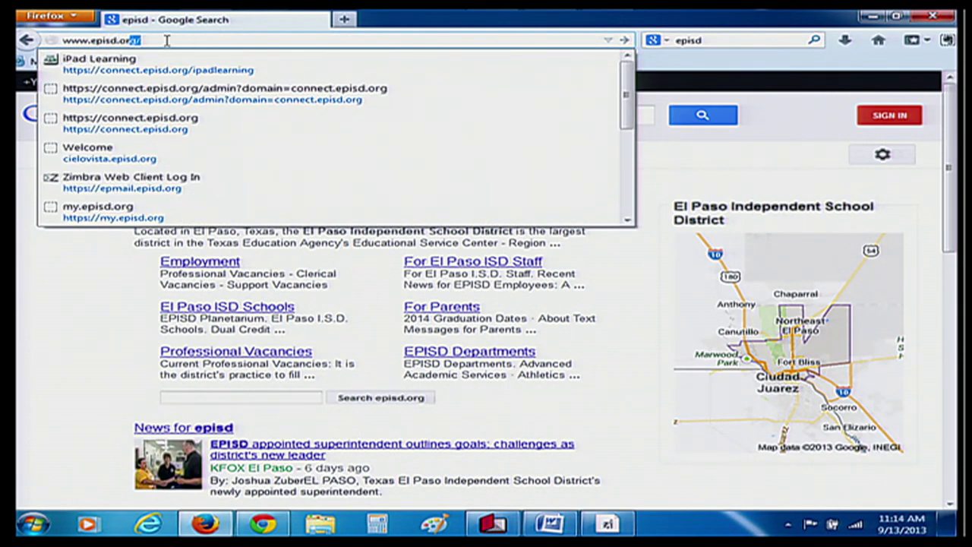
type("rg")
key("Return")
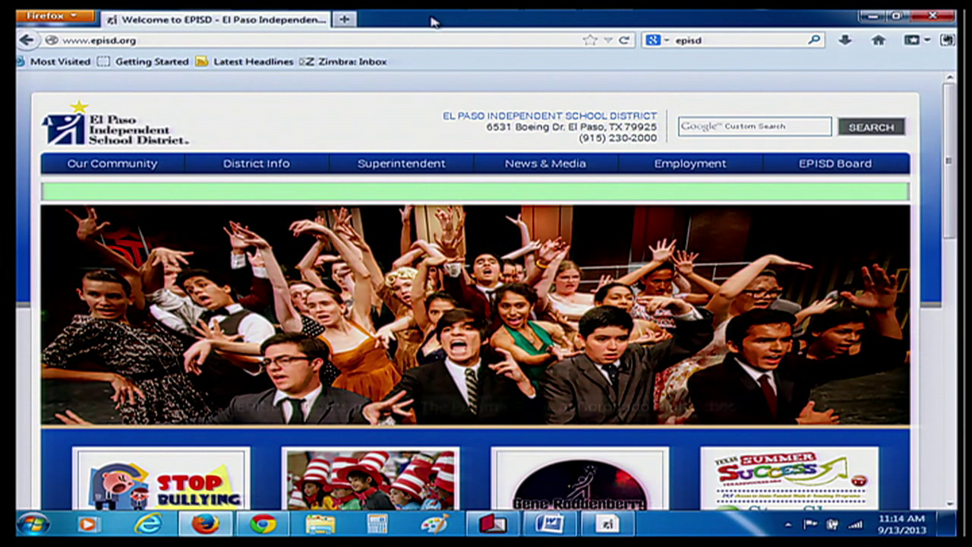
right_click(433, 20)
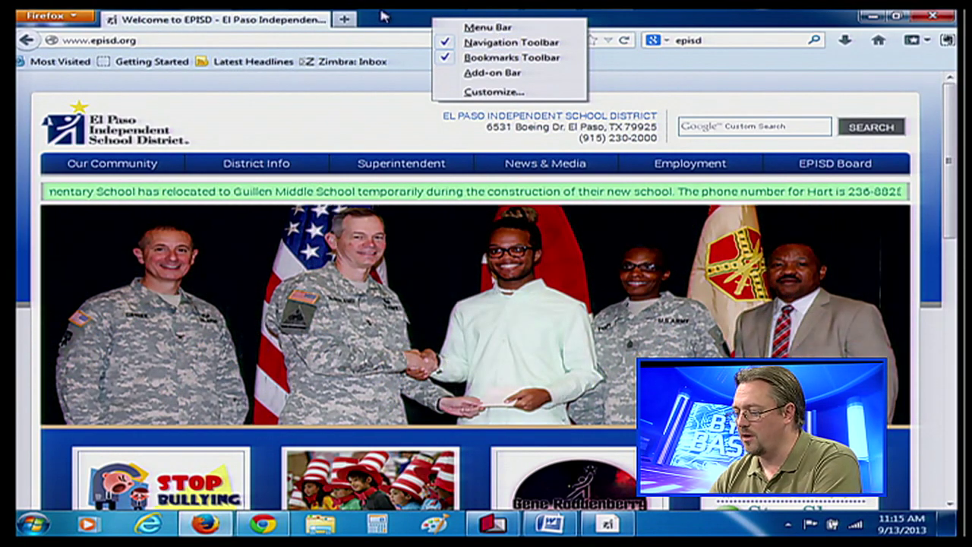
left_click(367, 17)
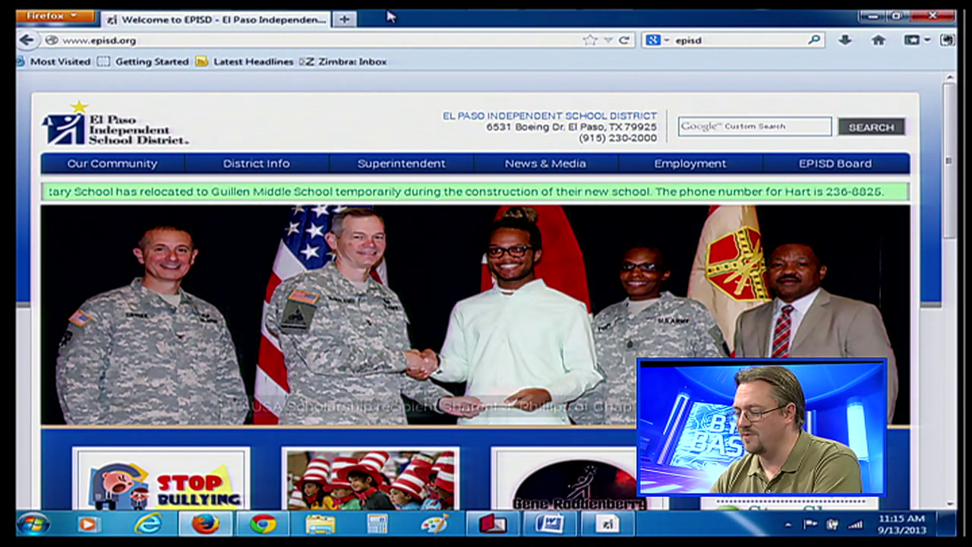
left_click(51, 16)
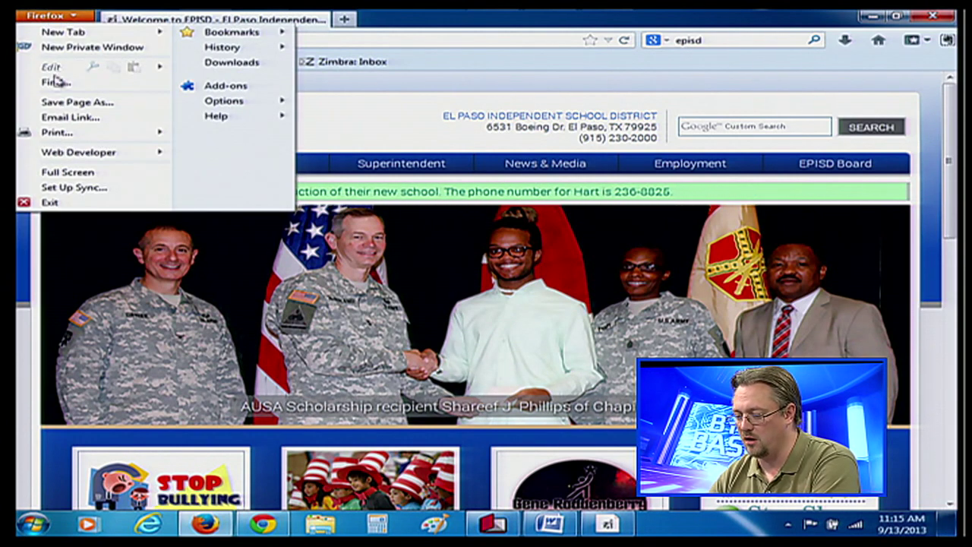
left_click(431, 21)
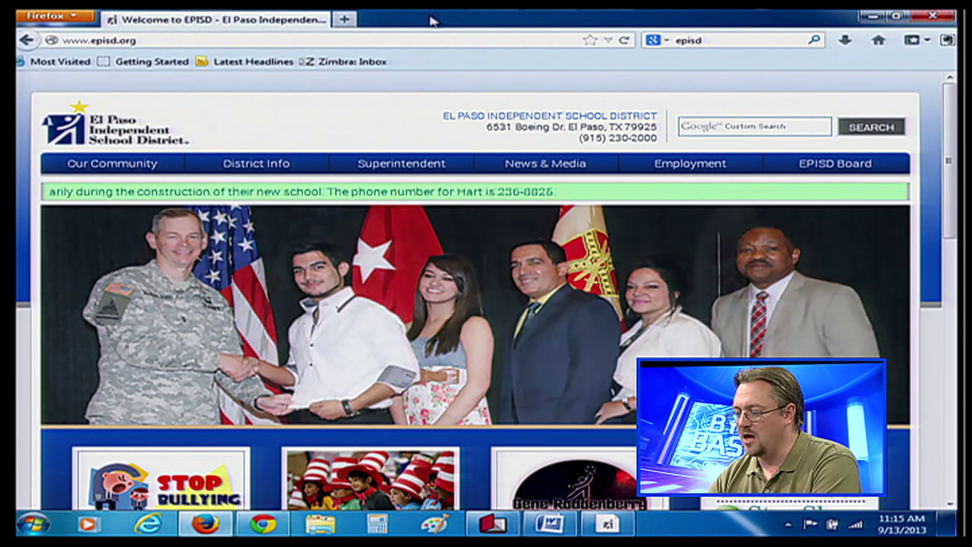
Turn on the browser's classic Menu Bar and turn it off again
right_click(440, 18)
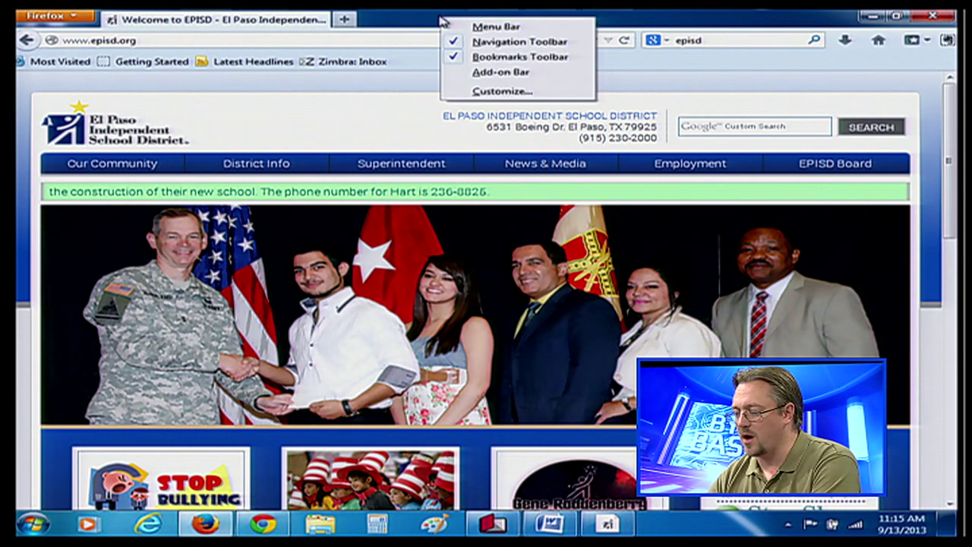
left_click(495, 27)
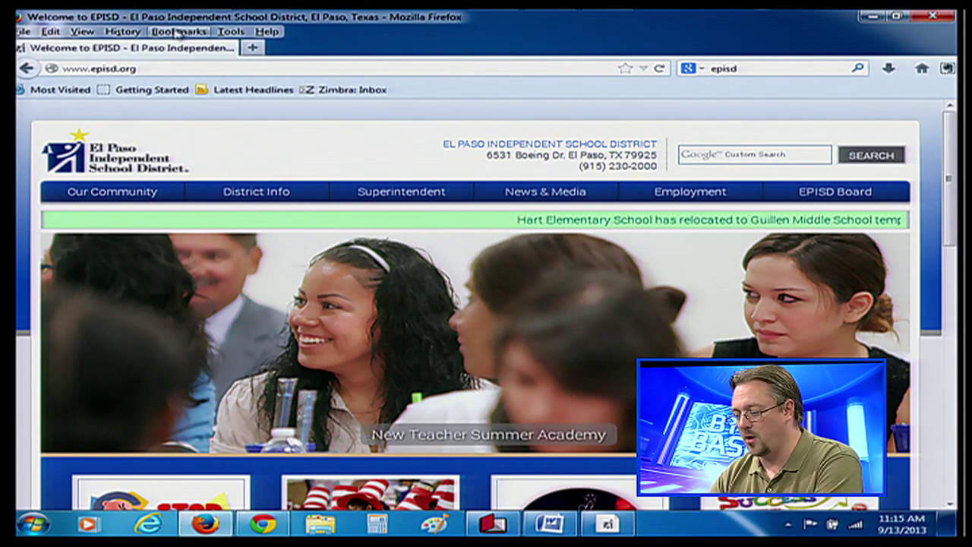
right_click(315, 38)
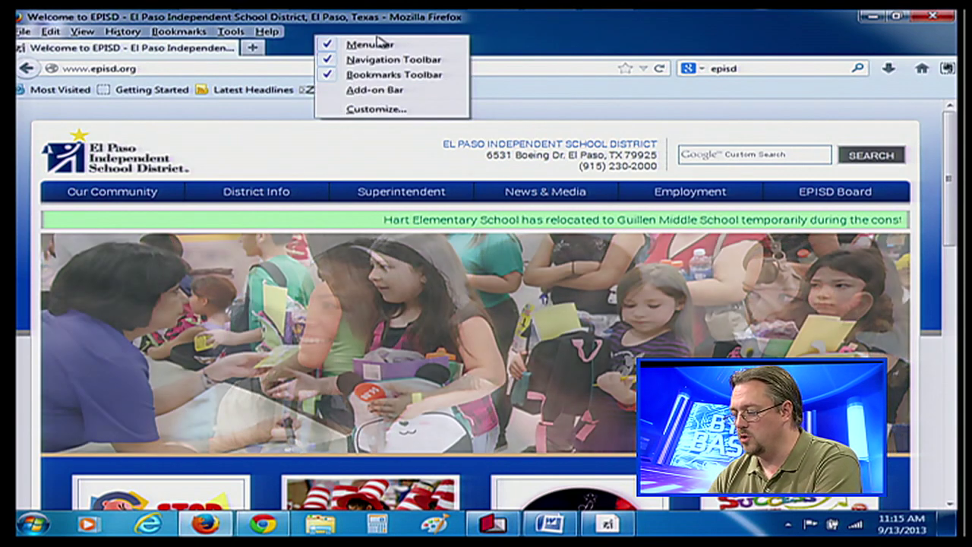
left_click(377, 44)
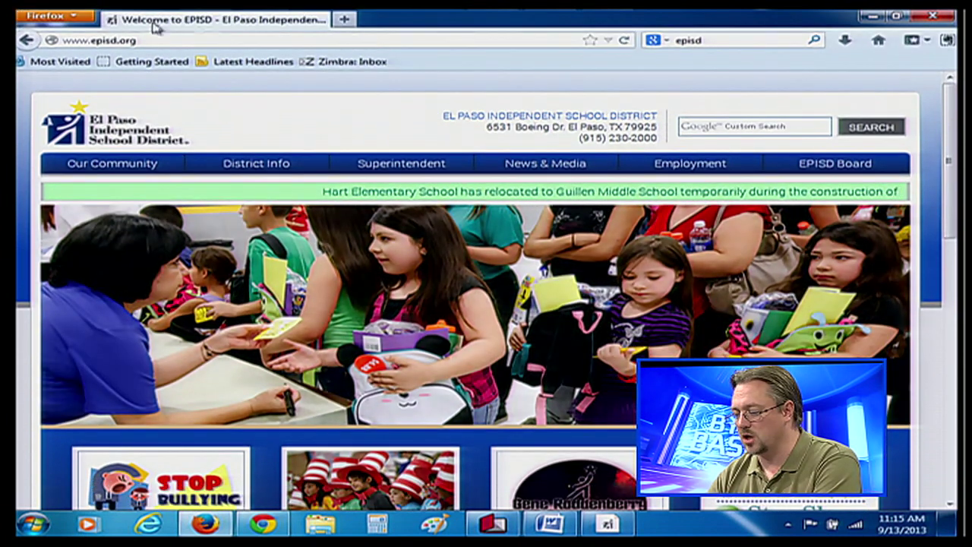
Show the Menu Bar, look through its Tools, History and Bookmarks commands, and hide the bar again
left_click(70, 18)
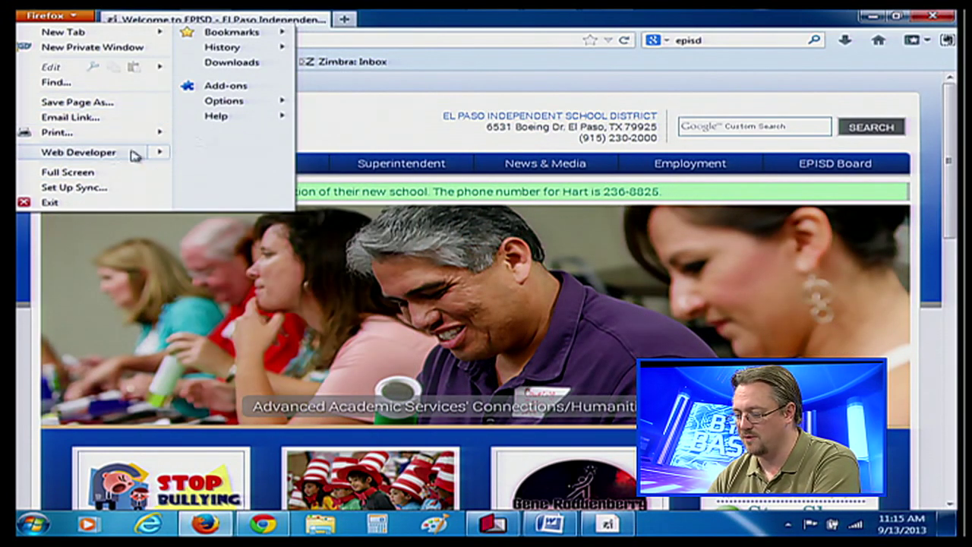
mouse_move(222, 106)
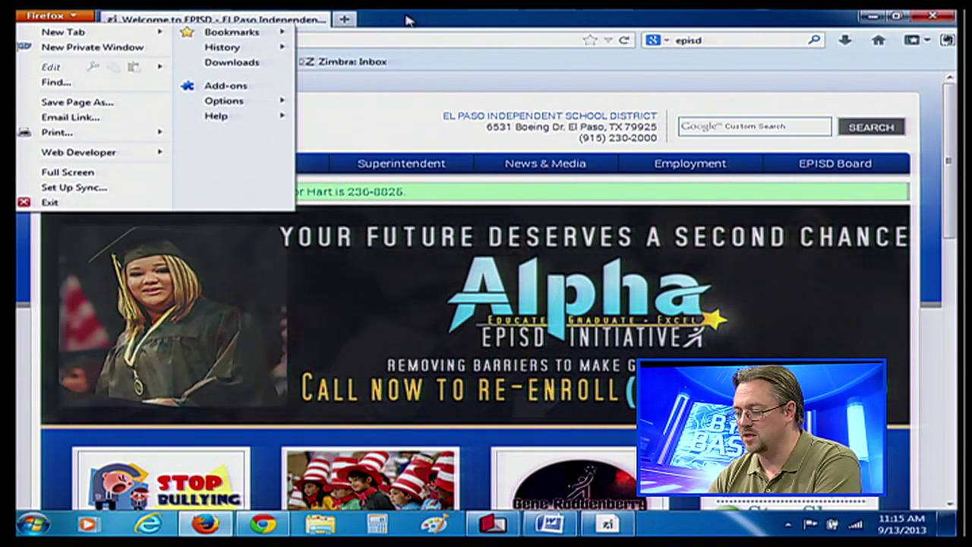
right_click(408, 21)
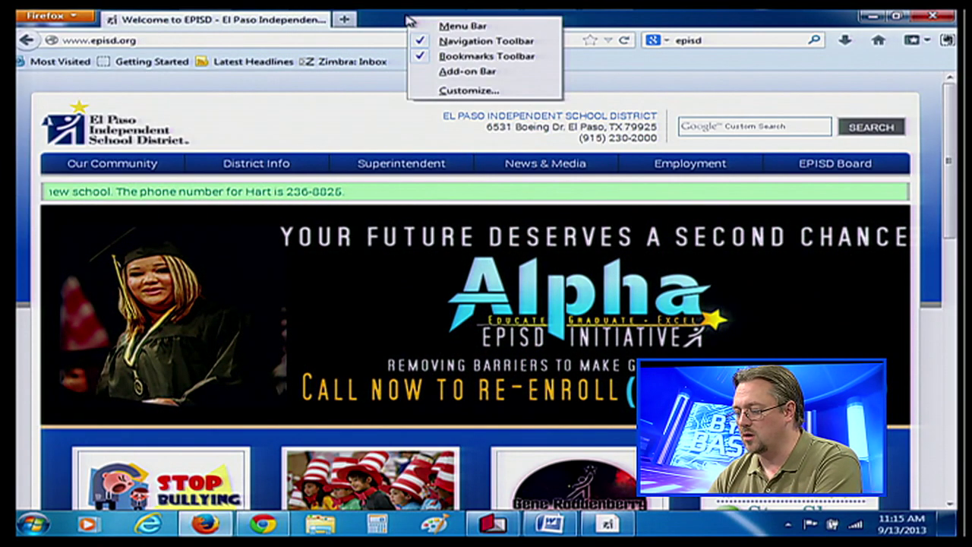
left_click(465, 26)
left_click(231, 31)
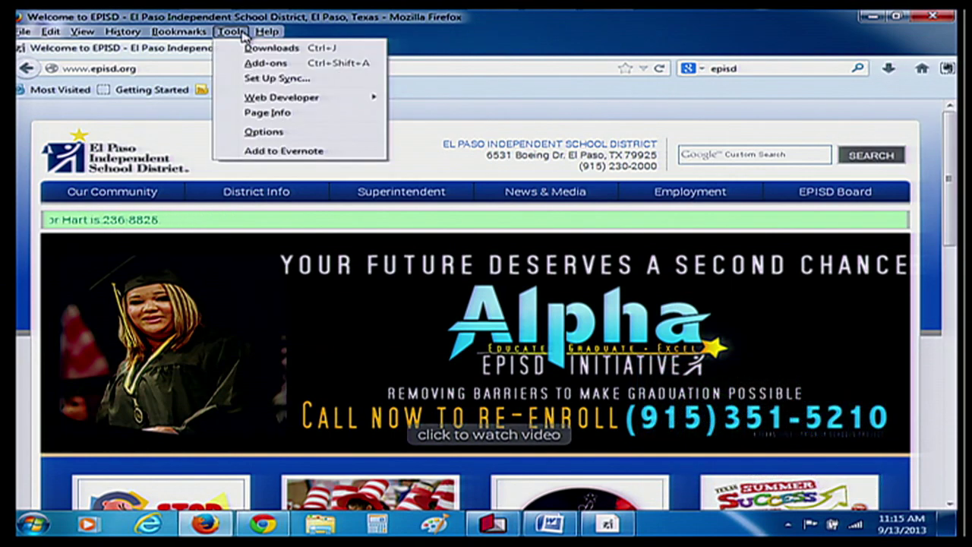
mouse_move(191, 35)
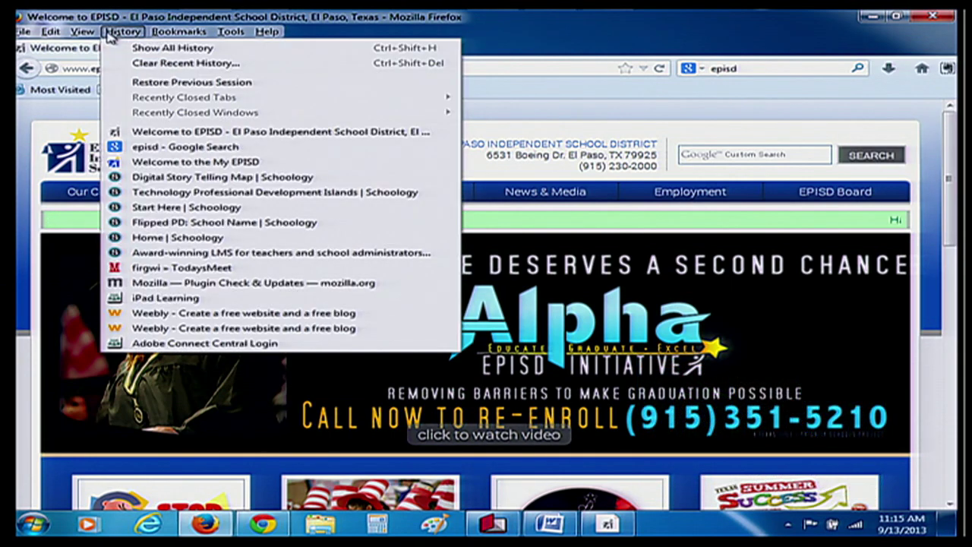
mouse_move(67, 34)
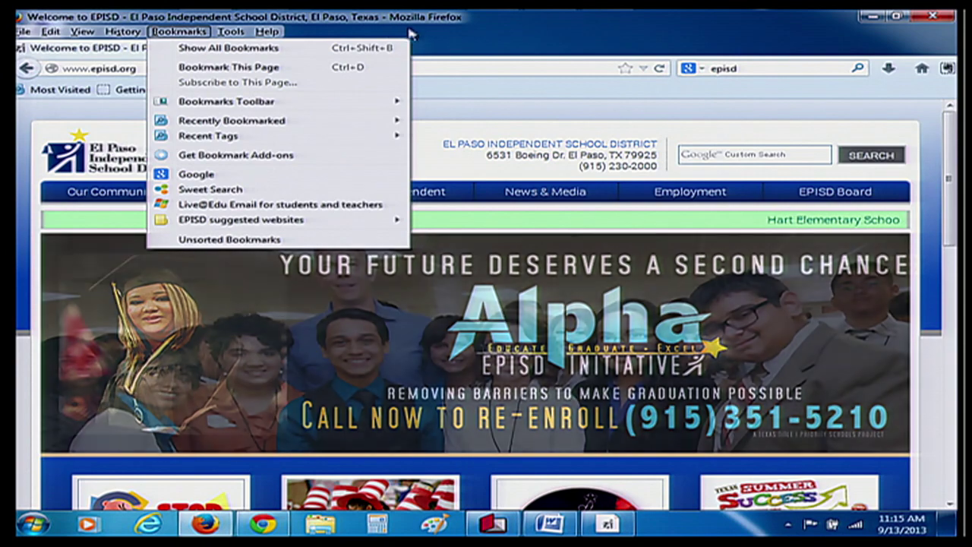
left_click(473, 35)
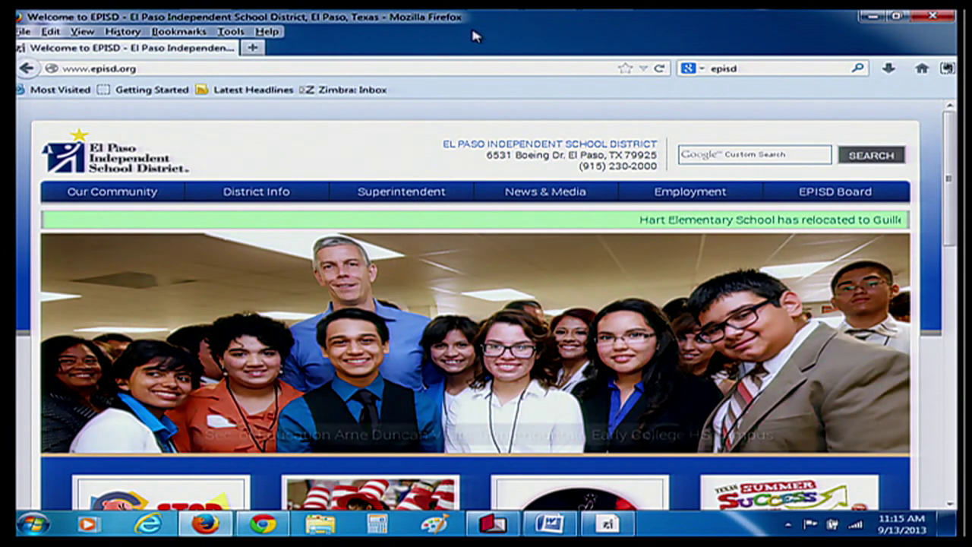
right_click(474, 33)
left_click(512, 41)
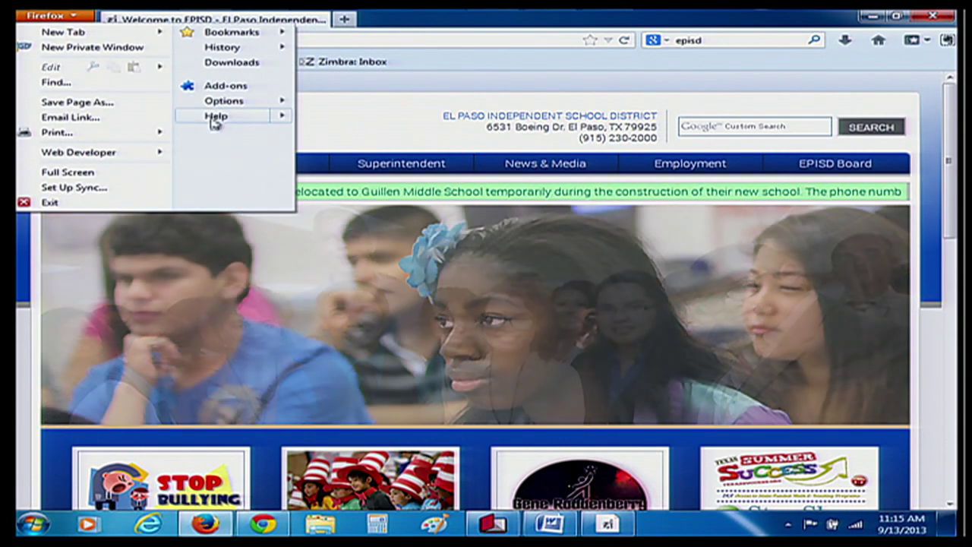
Check the browser's version and update status in the About Firefox information, and close it
mouse_move(215, 120)
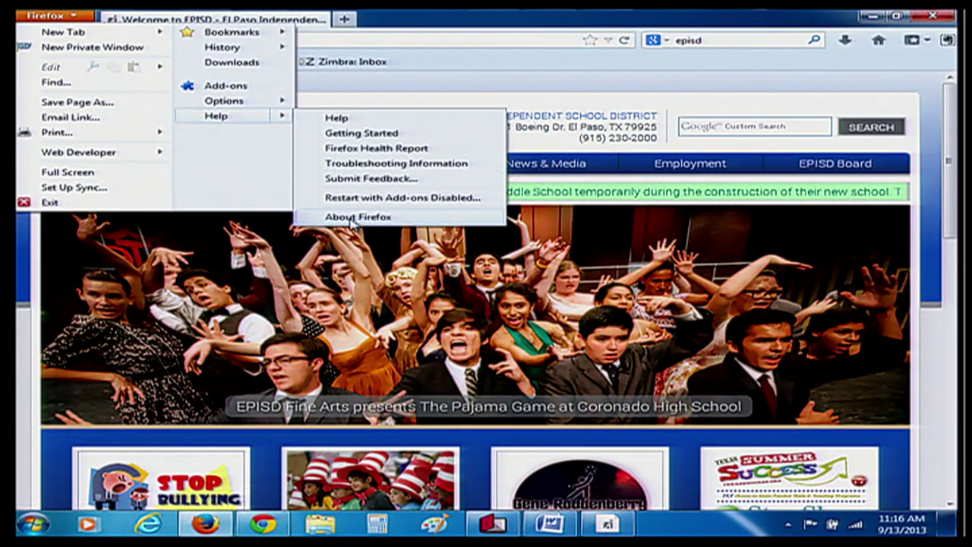
left_click(352, 220)
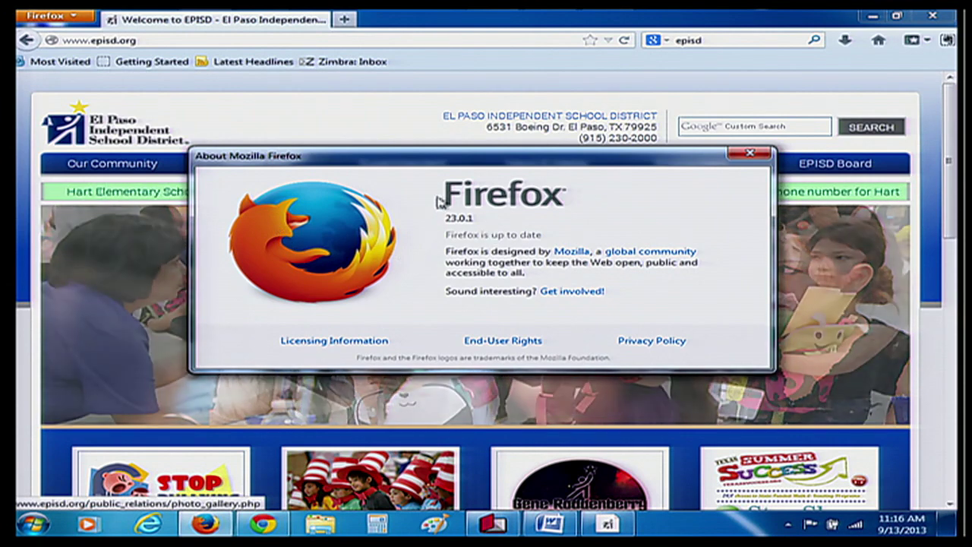
left_click(748, 153)
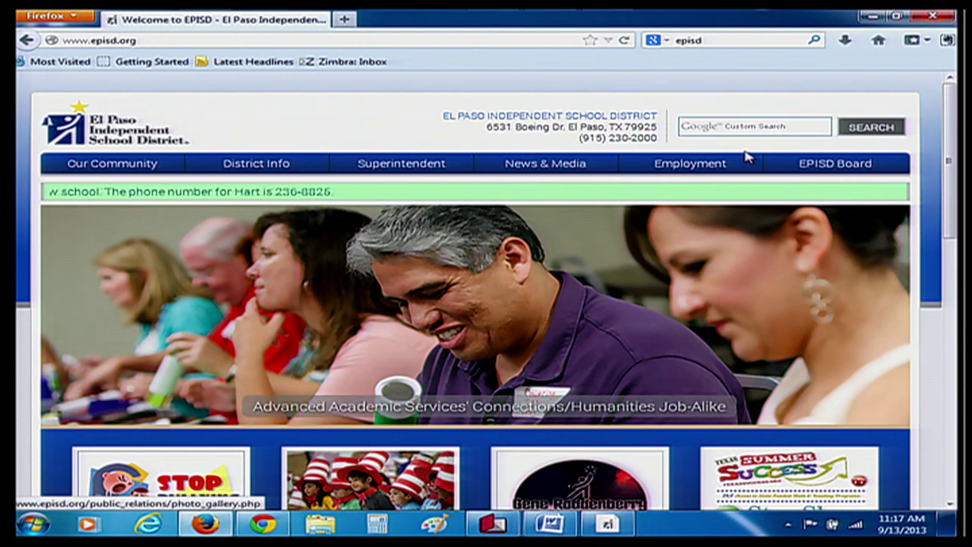
Show all bookmarks in the Library window and move the window just below the browser's bookmarks toolbar
left_click(50, 15)
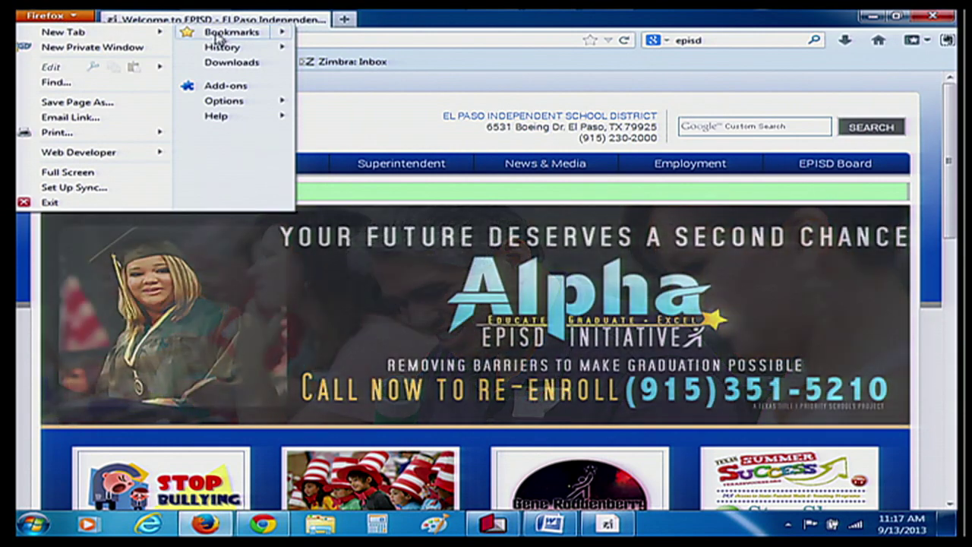
mouse_move(219, 36)
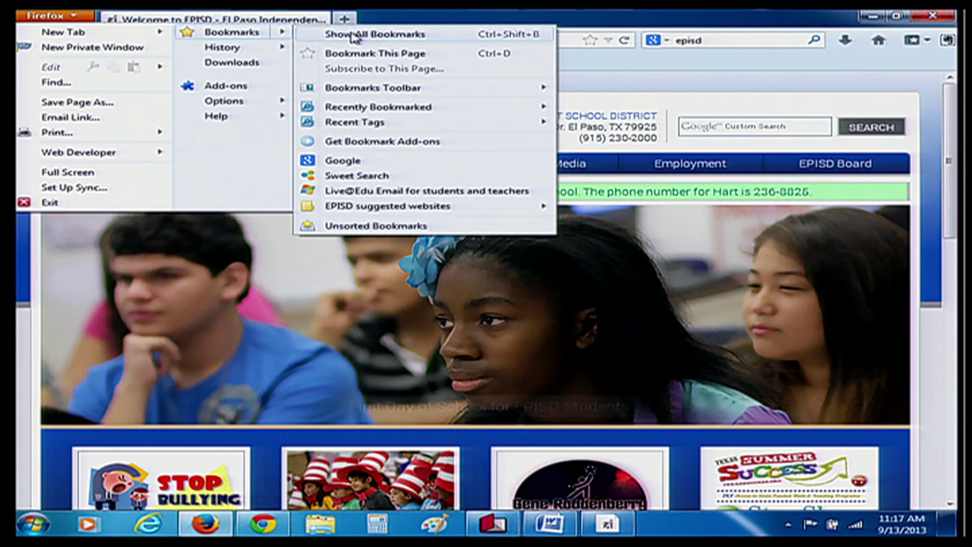
left_click(352, 35)
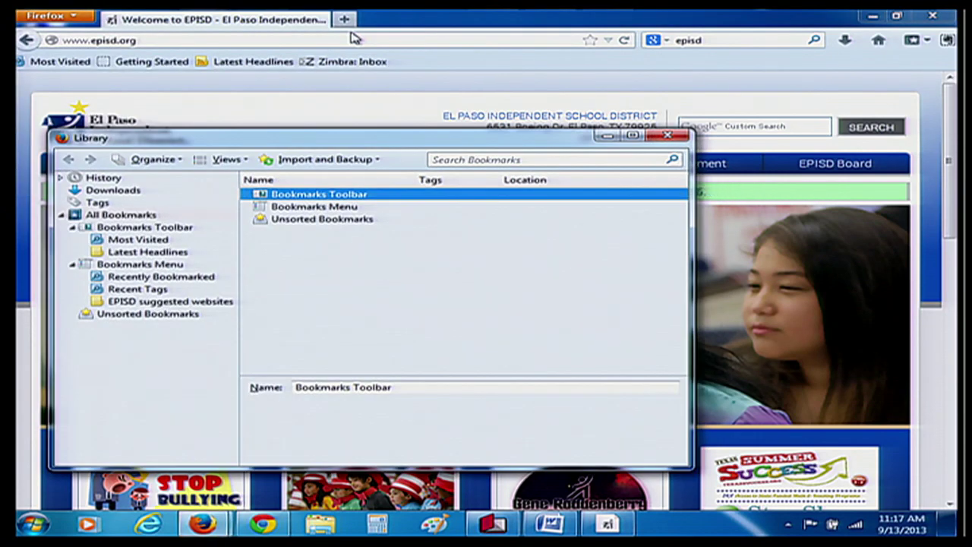
left_click_drag(304, 143, 360, 58)
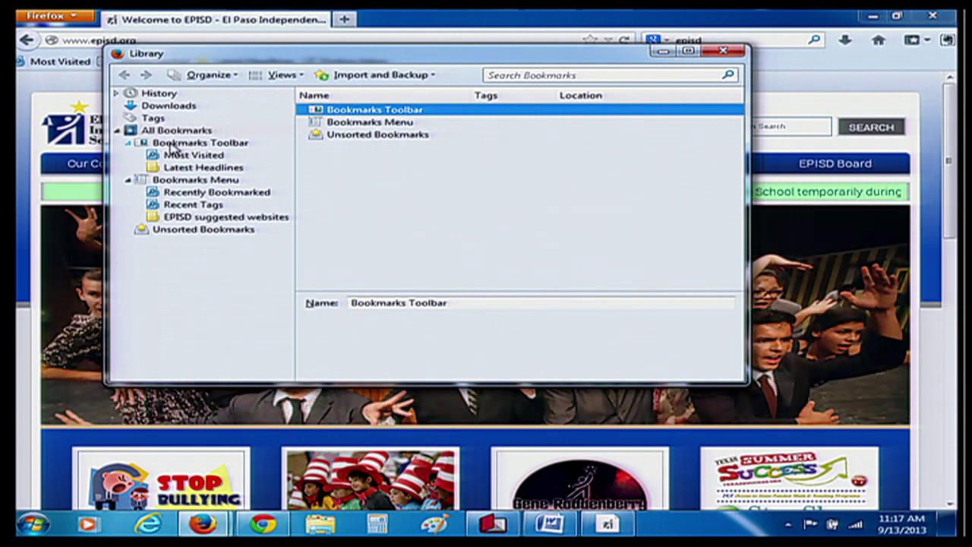
left_click_drag(337, 59, 353, 82)
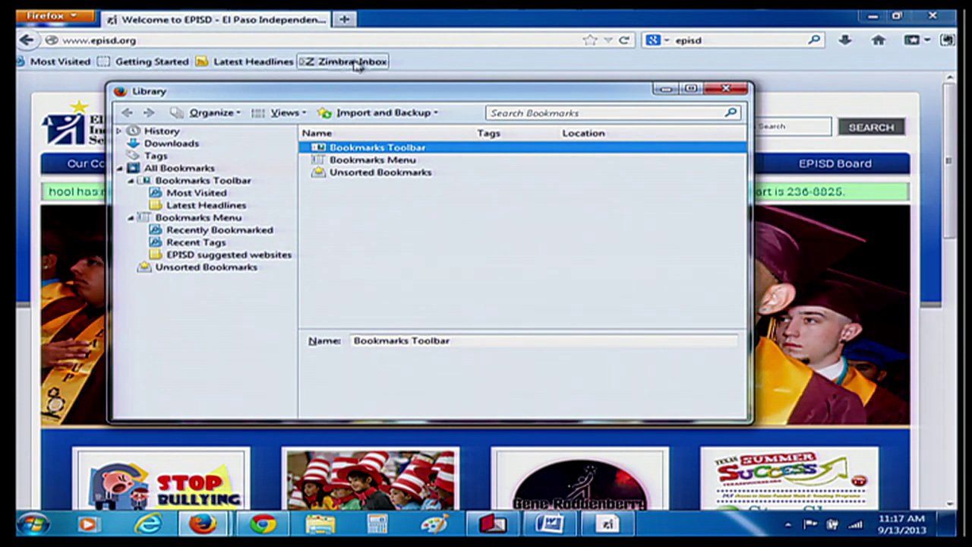
Review the Bookmarks Toolbar folder in the Library and look at the commands available for the Getting Started bookmark
left_click(205, 181)
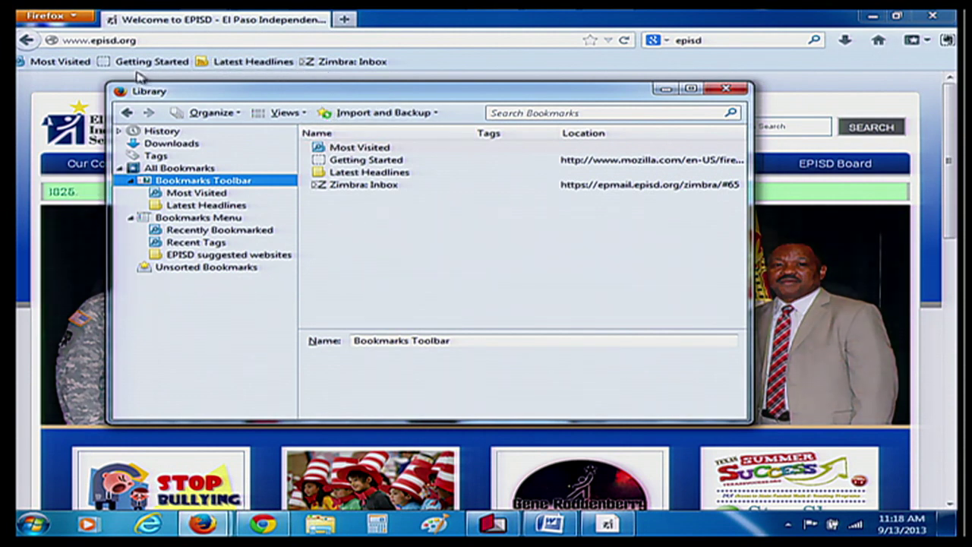
left_click(354, 161)
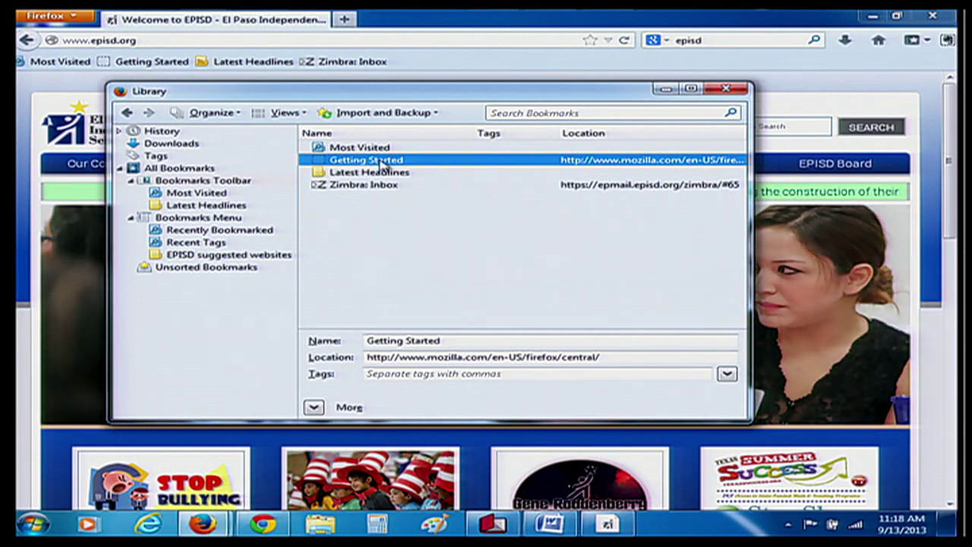
right_click(381, 165)
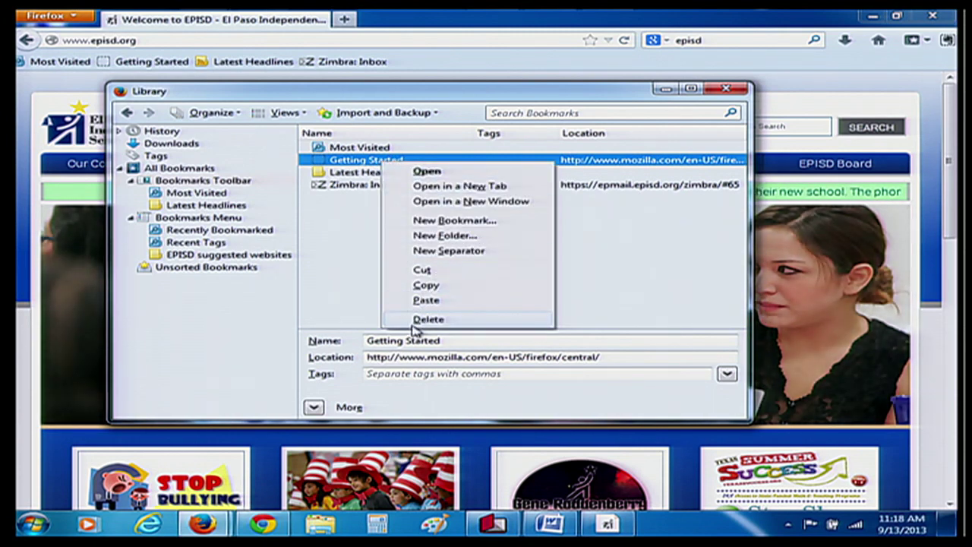
left_click(359, 319)
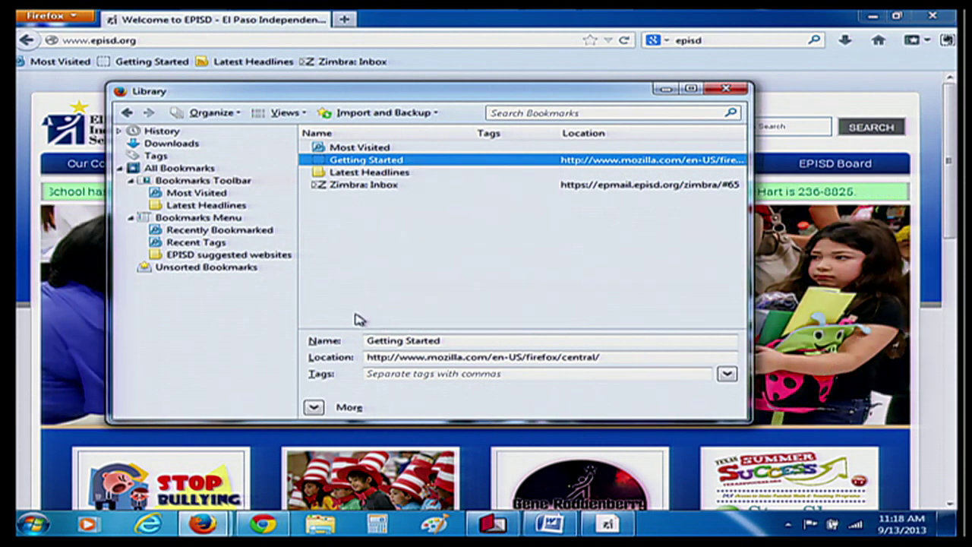
Compare the Library's Bookmarks Menu folder with the browser's own Bookmarks list, and show all bookmarks again
left_click(177, 218)
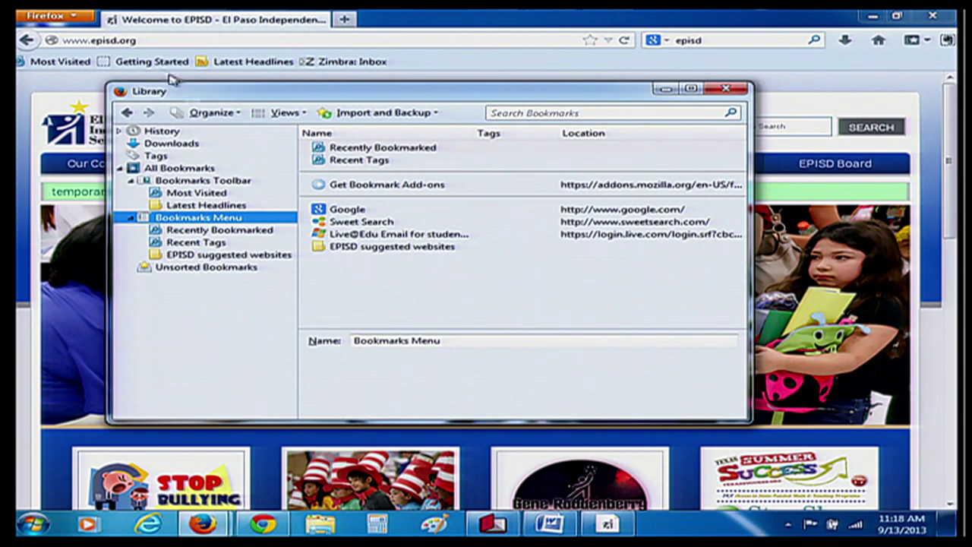
left_click(50, 15)
mouse_move(204, 38)
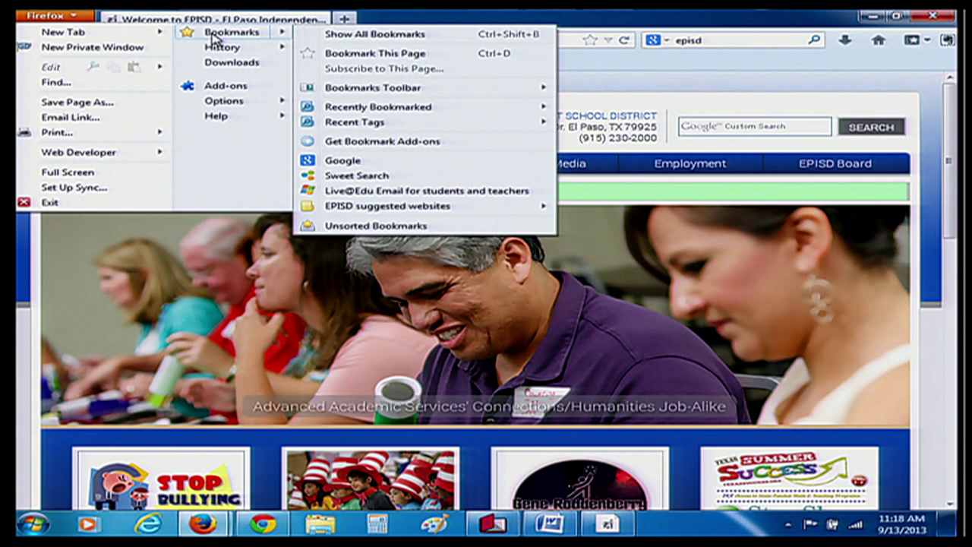
left_click(366, 35)
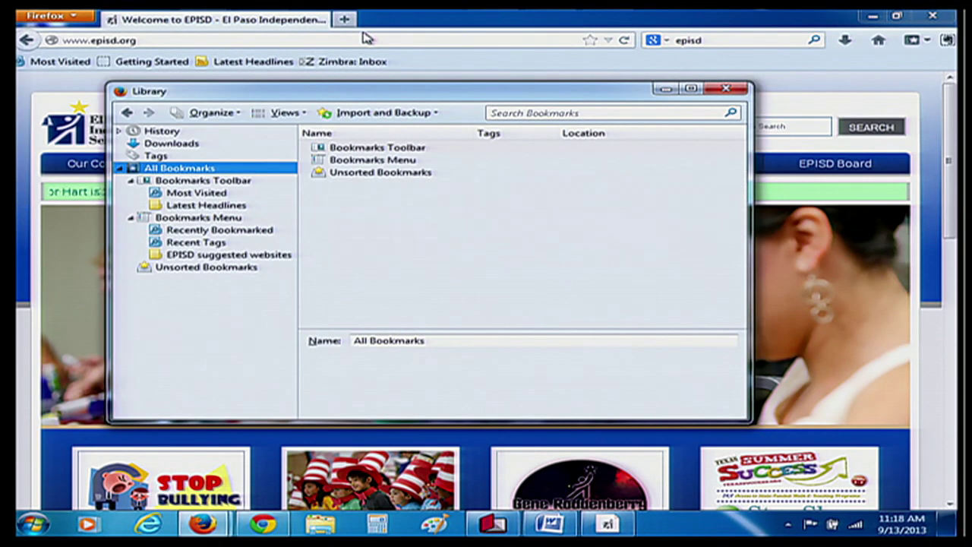
Move the Sweet Search bookmark below the EPISD suggested websites folder in the Bookmarks Menu folder
left_click(184, 219)
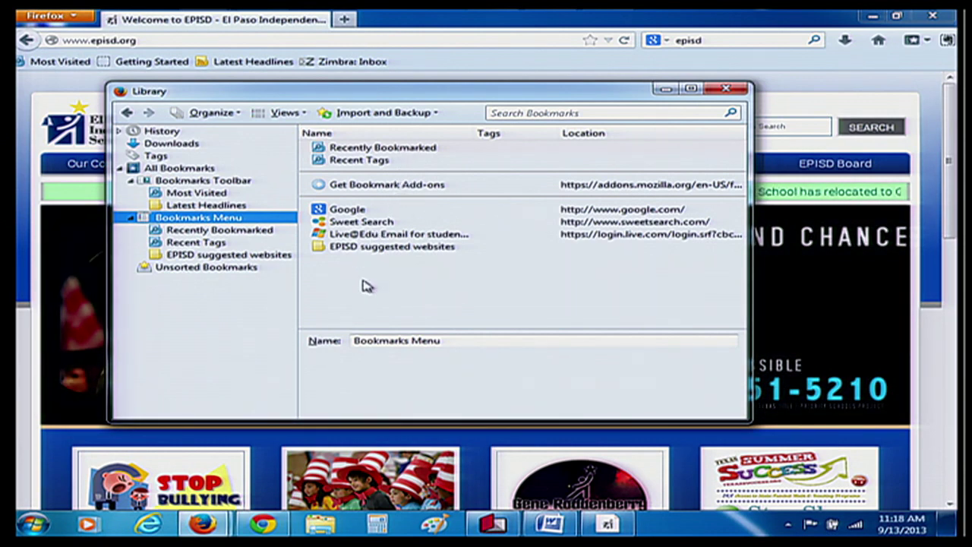
left_click(350, 223)
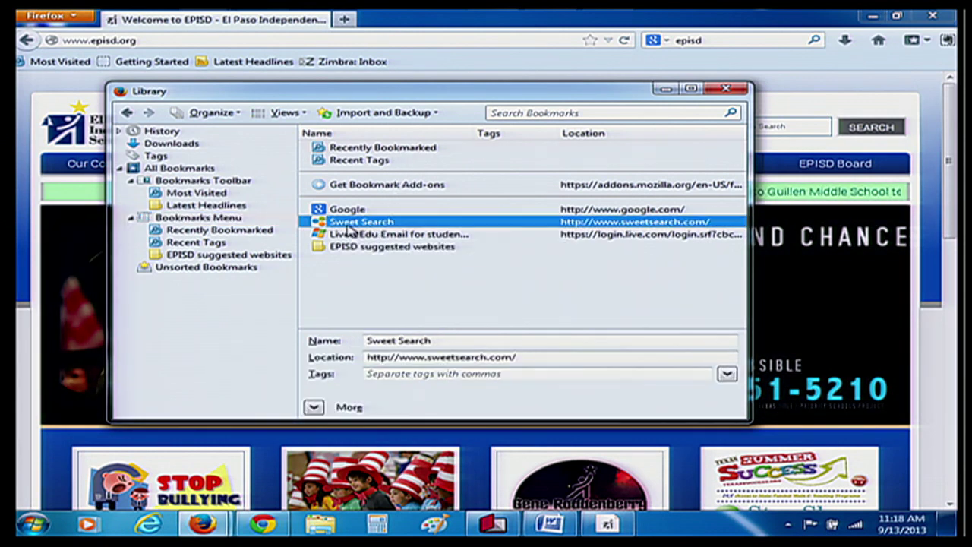
left_click_drag(332, 230, 332, 263)
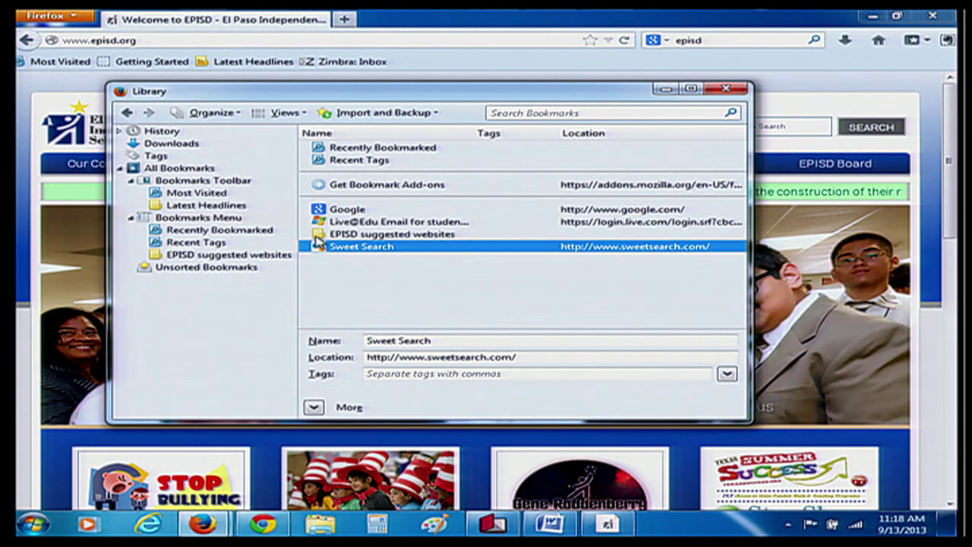
Look at the commands for adding bookmarks, folders and separators in the Bookmarks Menu folder, and close the Library
right_click(329, 268)
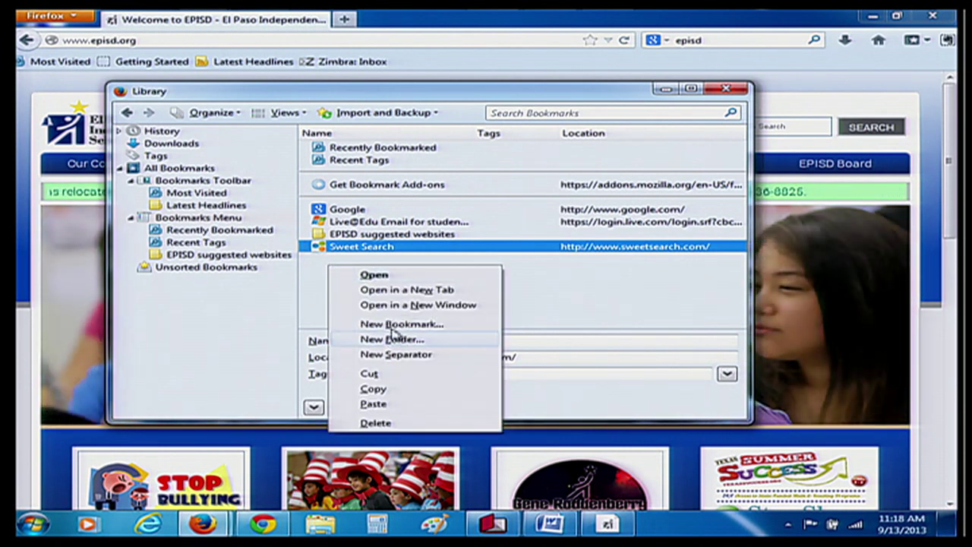
left_click(563, 302)
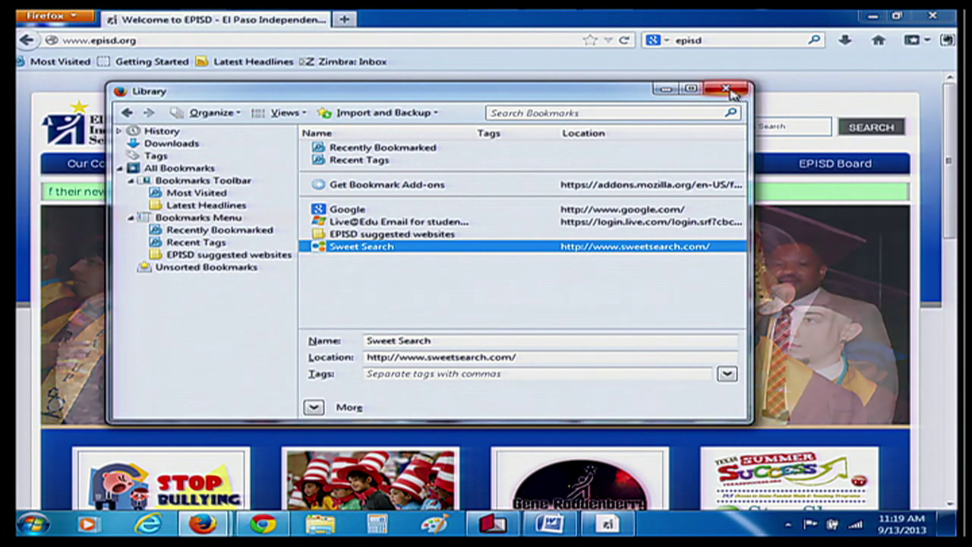
left_click(726, 89)
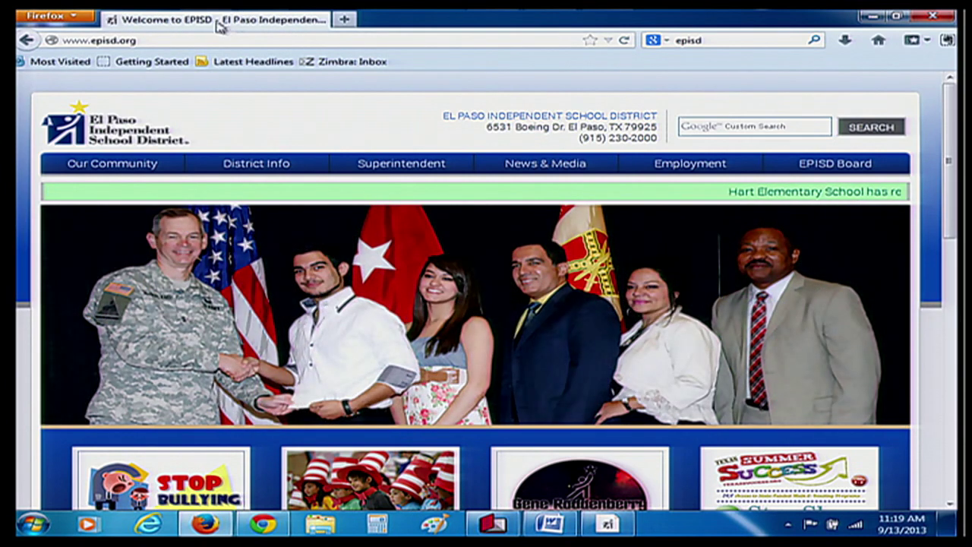
Open a new browser tab and switch back and forth between it and the EPISD home page tab
left_click(346, 21)
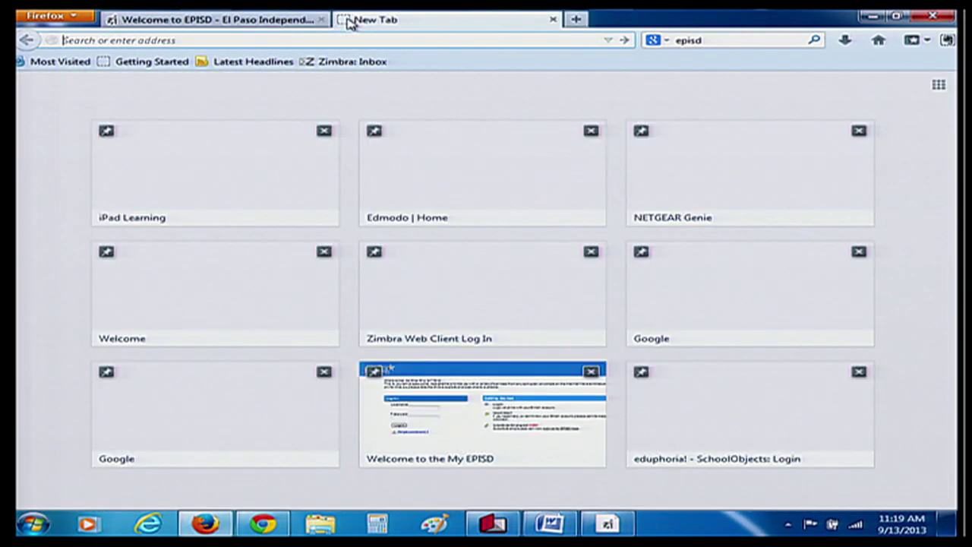
key("ctrl+Tab")
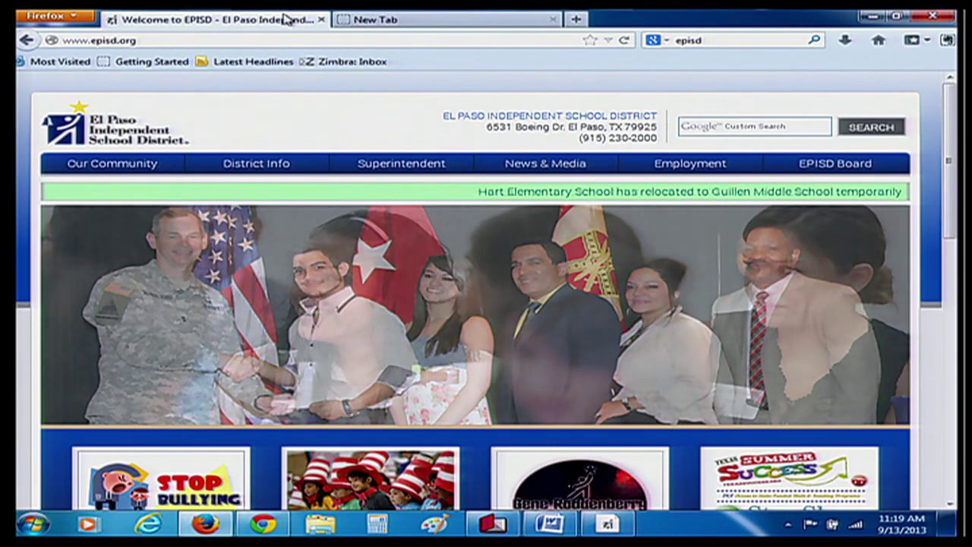
left_click(472, 19)
left_click(266, 15)
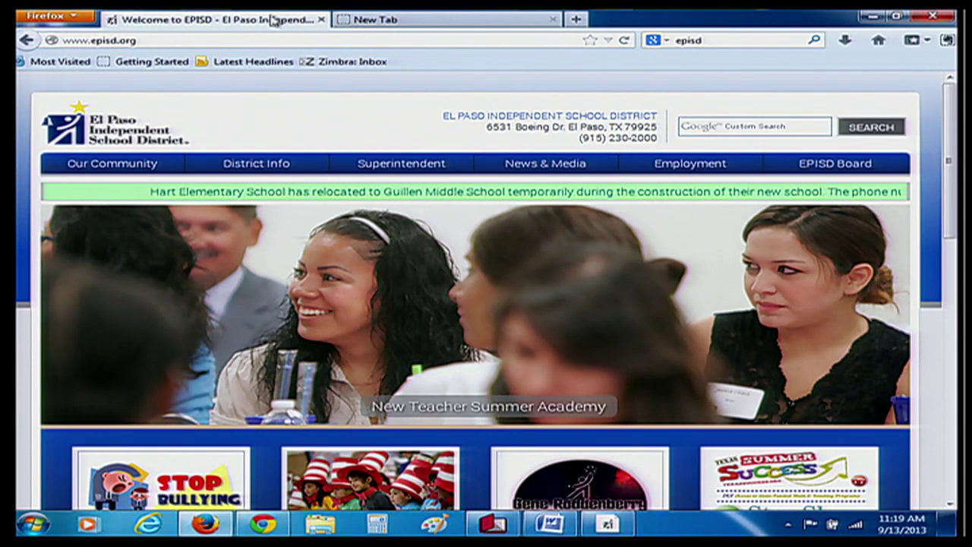
Load the my.episd.org site in the new tab
left_click(407, 22)
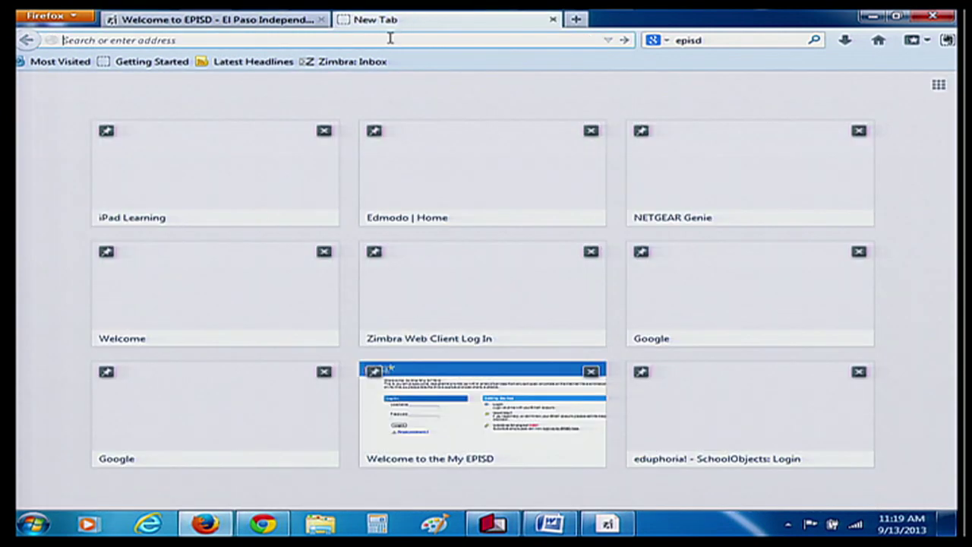
type("my.episd.org/")
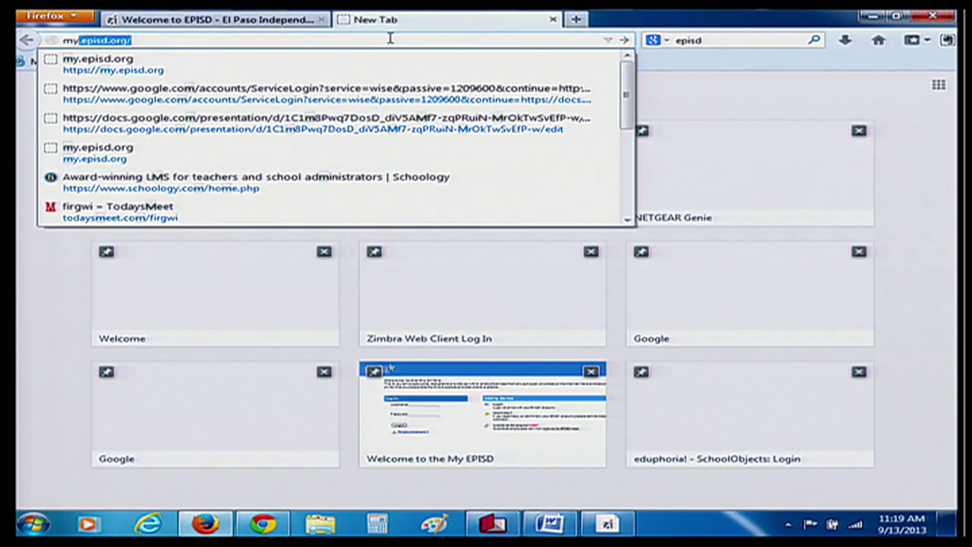
key("Return")
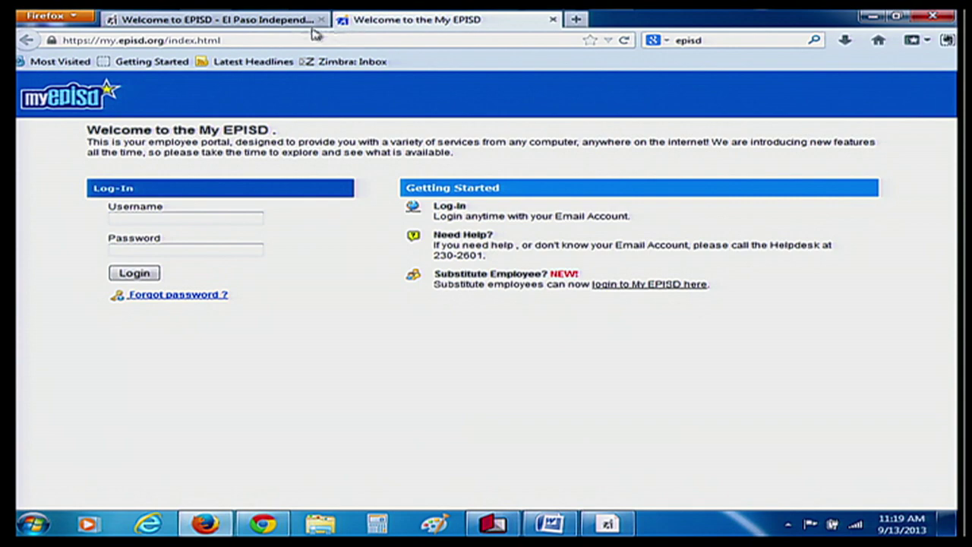
Switch between the EPISD home page and My EPISD tabs, and close the My EPISD tab
left_click(257, 23)
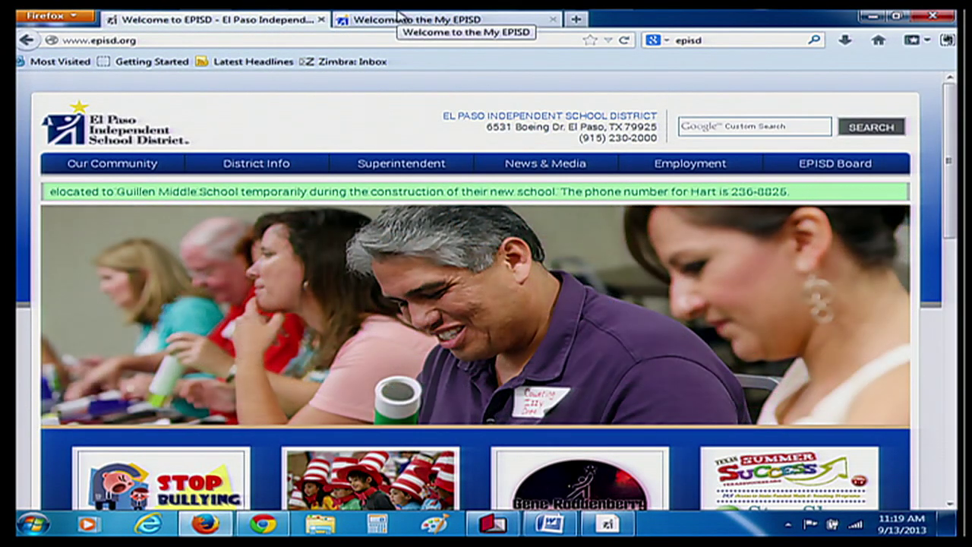
left_click(399, 17)
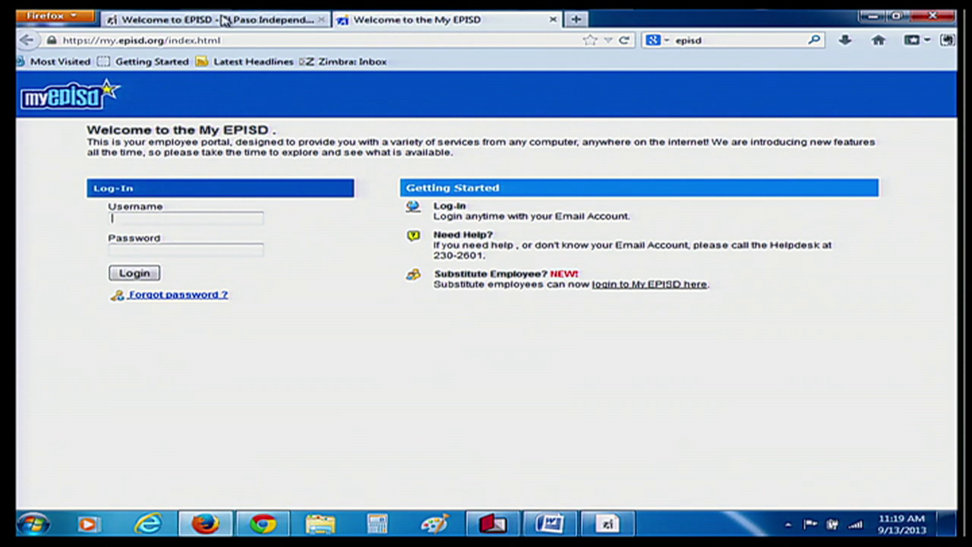
left_click(254, 19)
left_click(374, 18)
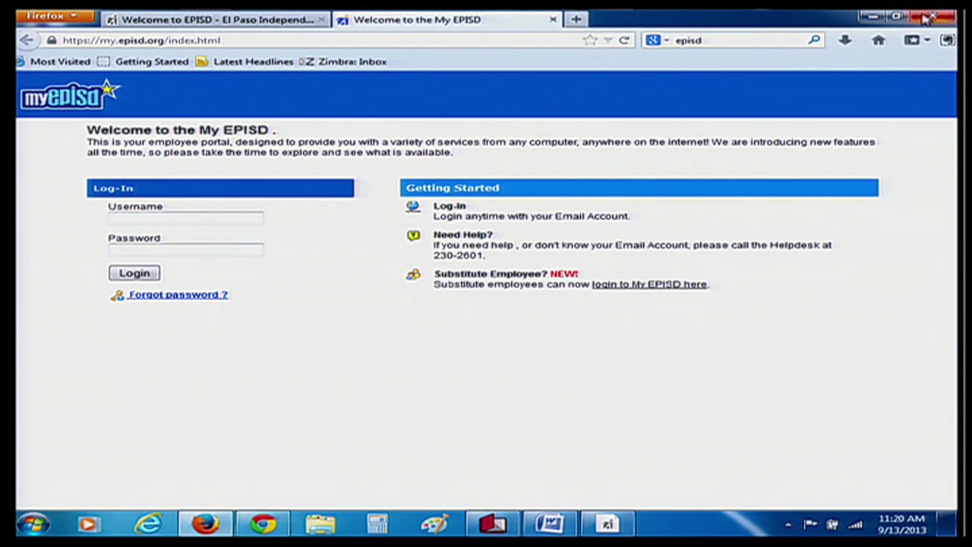
left_click(552, 21)
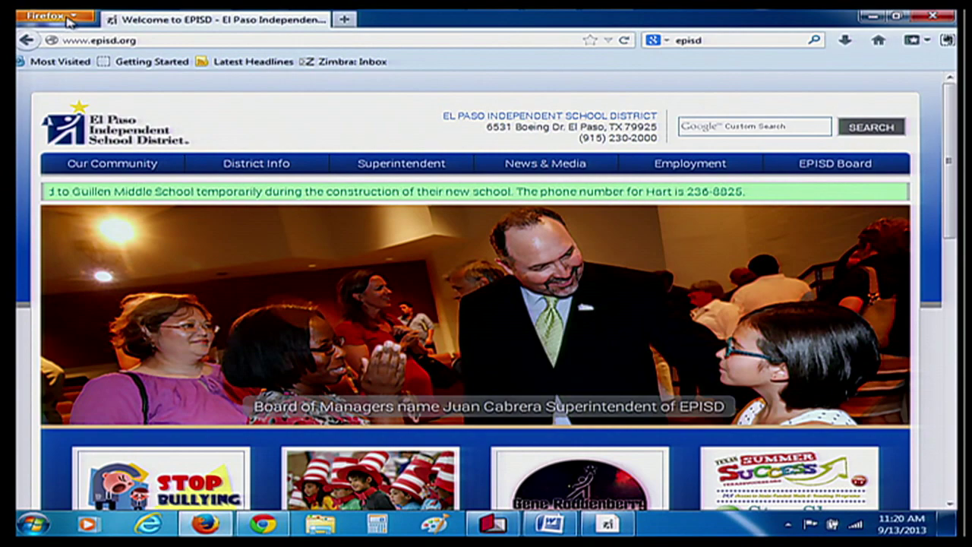
Open the browser's Options dialog and move it down clear of the bookmarks toolbar
left_click(67, 17)
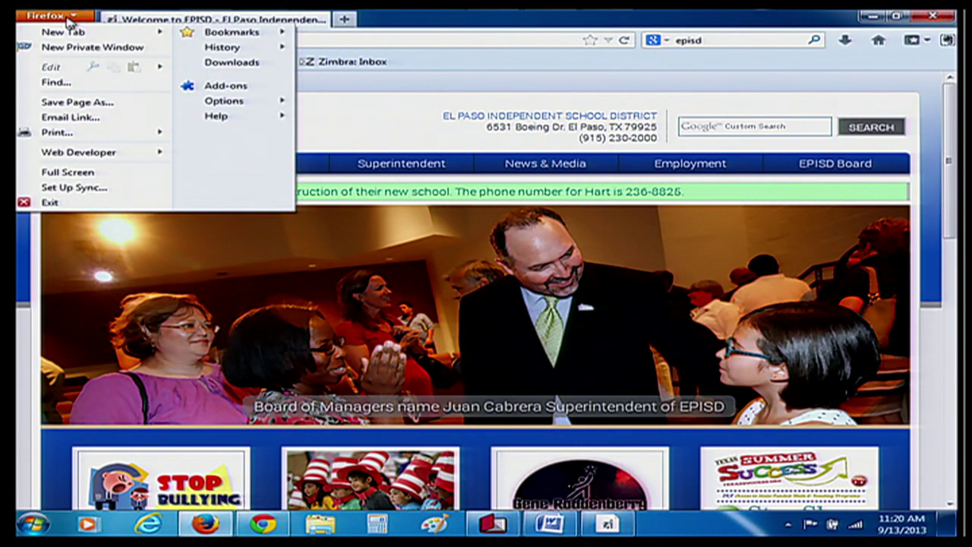
mouse_move(213, 105)
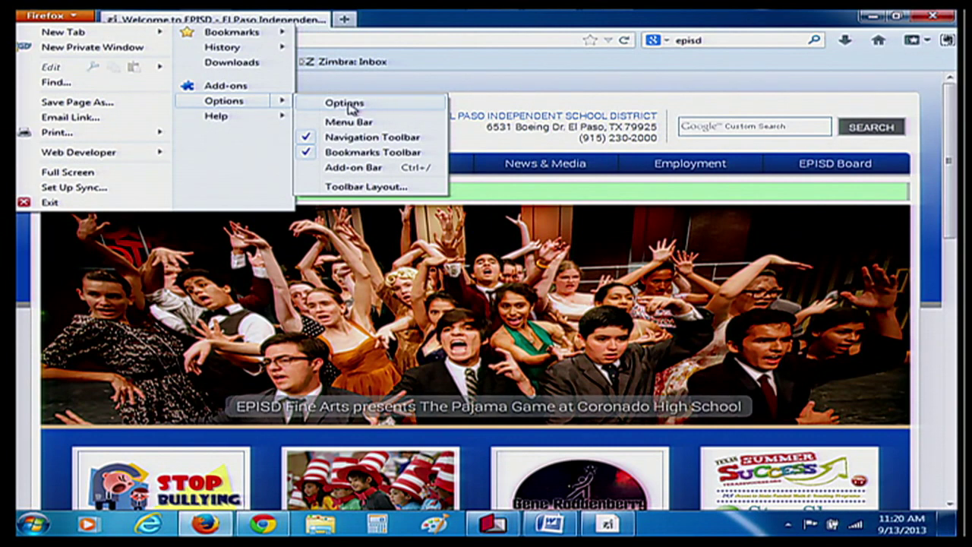
left_click(345, 103)
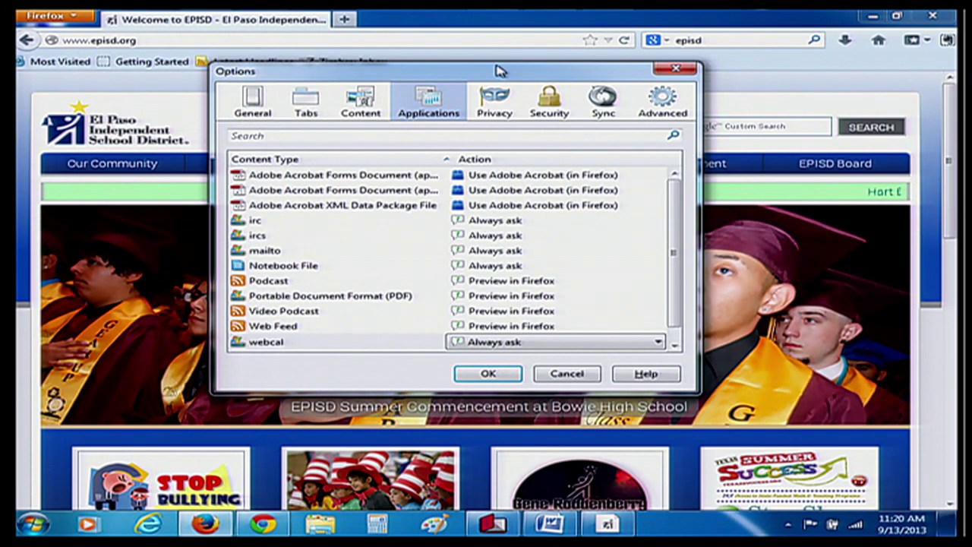
left_click_drag(492, 71, 496, 96)
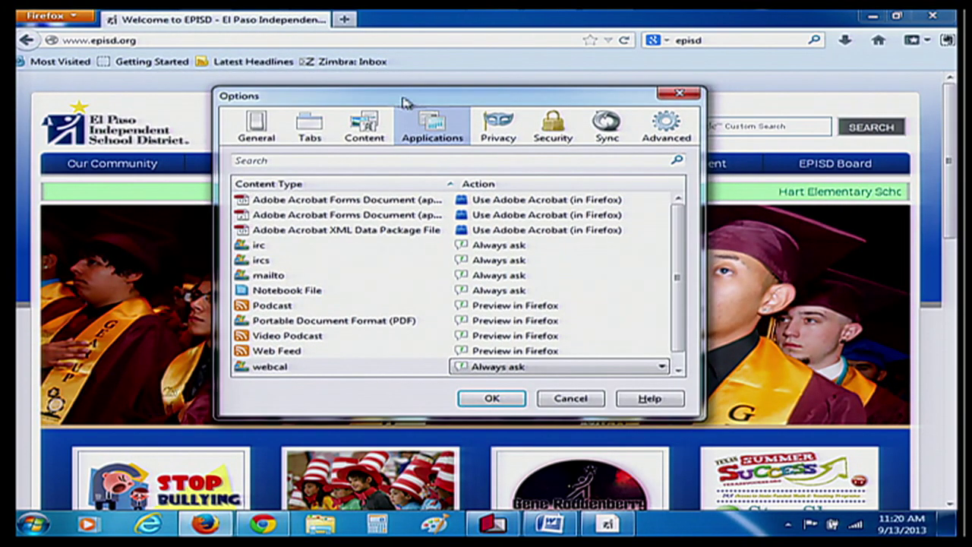
Set the browser's home page to google.com in the General options and save the change
left_click(255, 129)
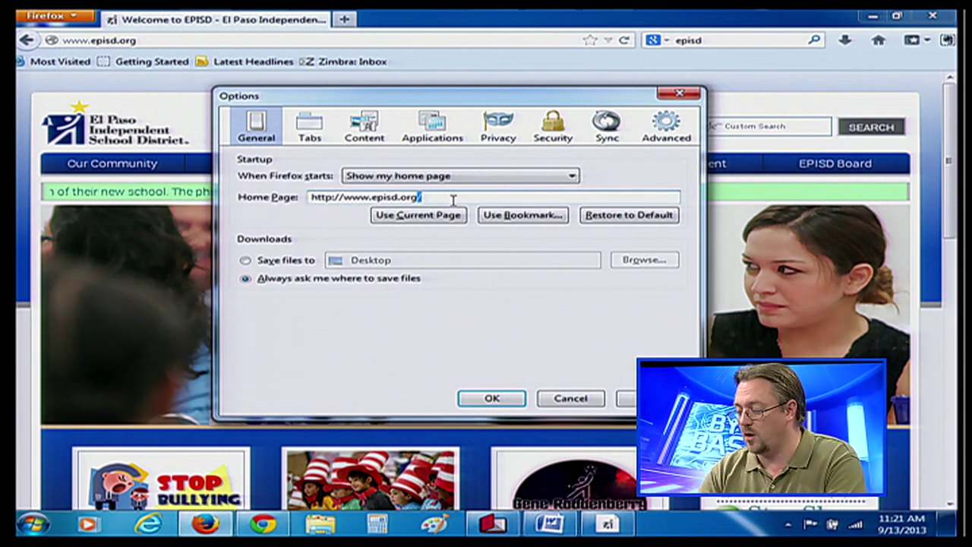
left_click_drag(372, 197, 256, 177)
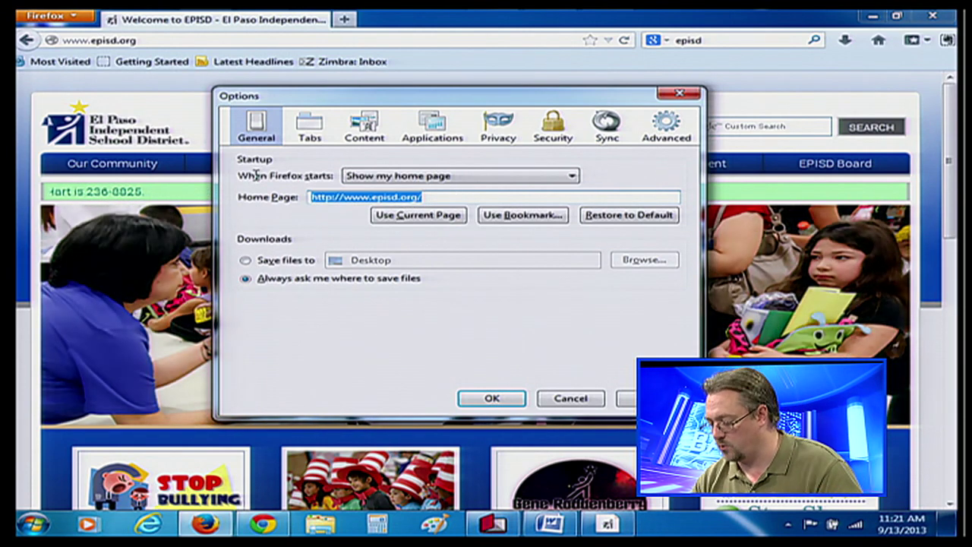
type("google.com")
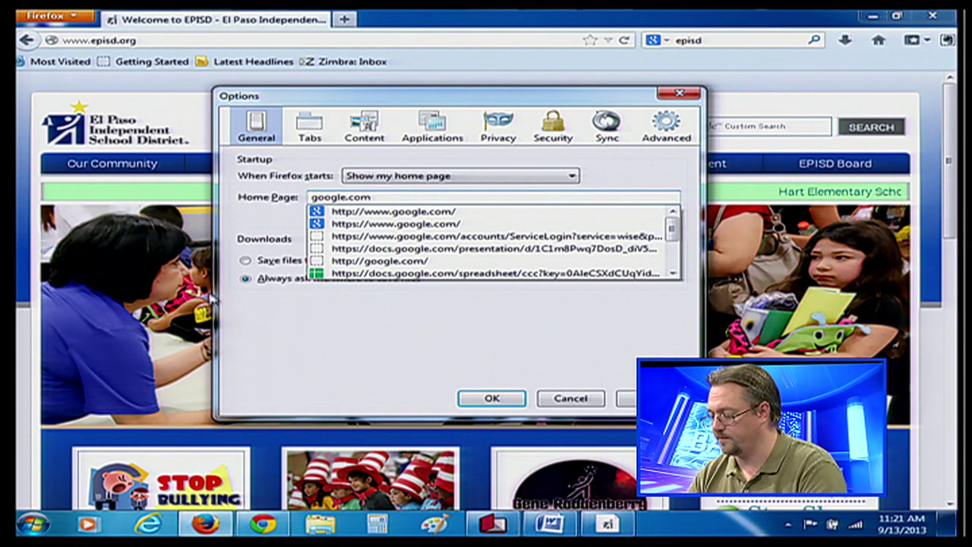
left_click(332, 388)
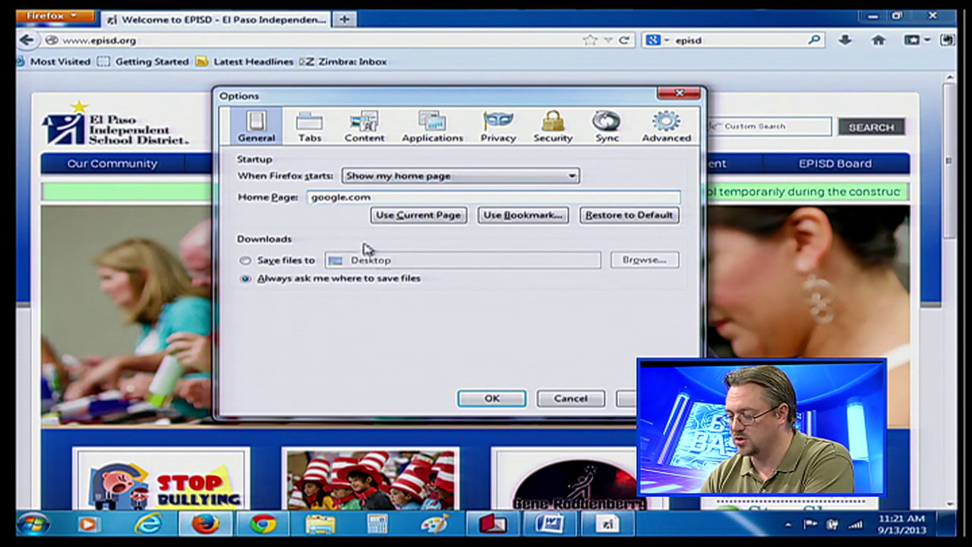
left_click(488, 400)
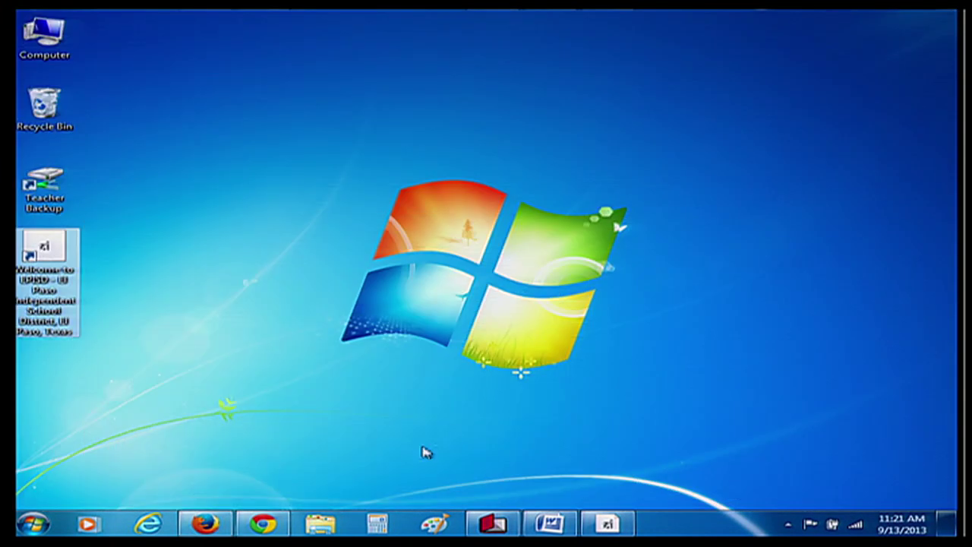
Close the Firefox window from the desktop and relaunch the browser to load its home page
right_click(212, 525)
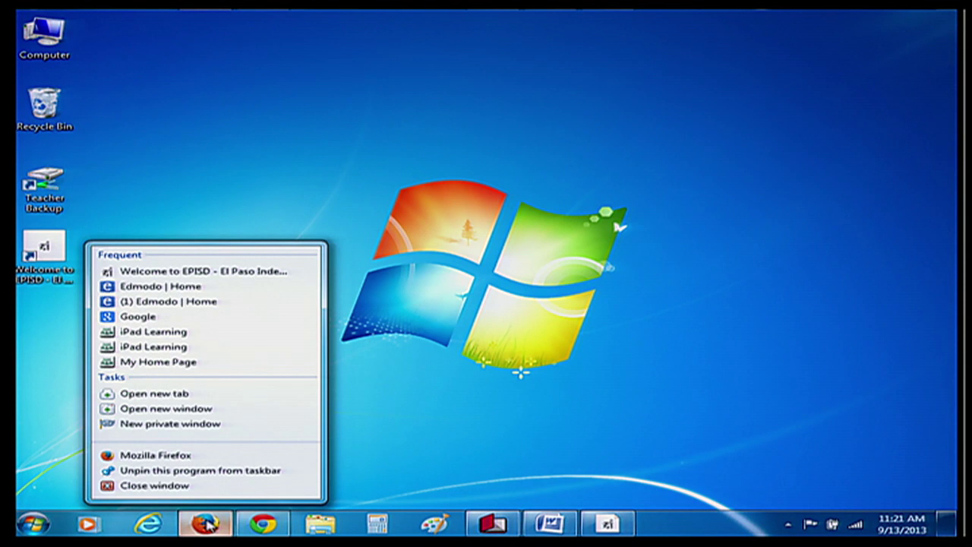
left_click(180, 489)
left_click(215, 526)
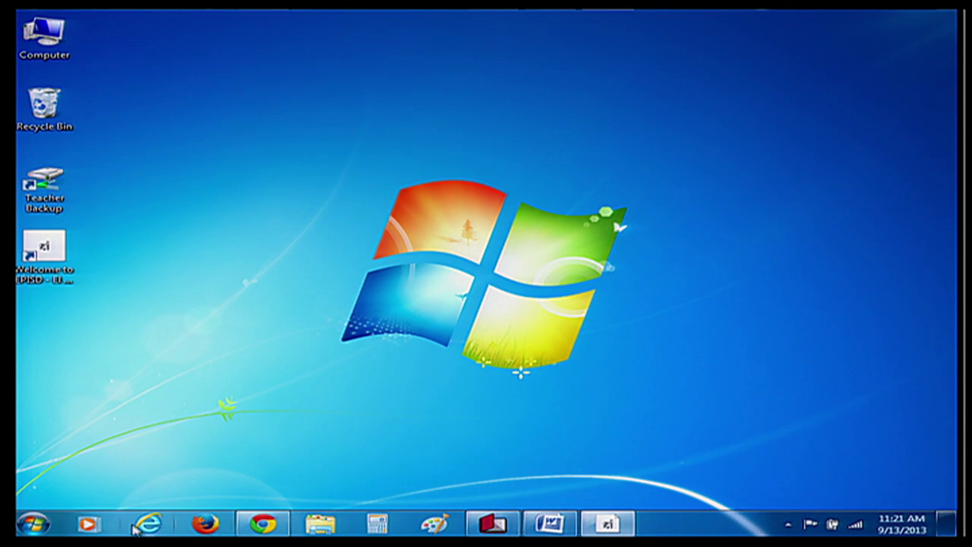
left_click(204, 524)
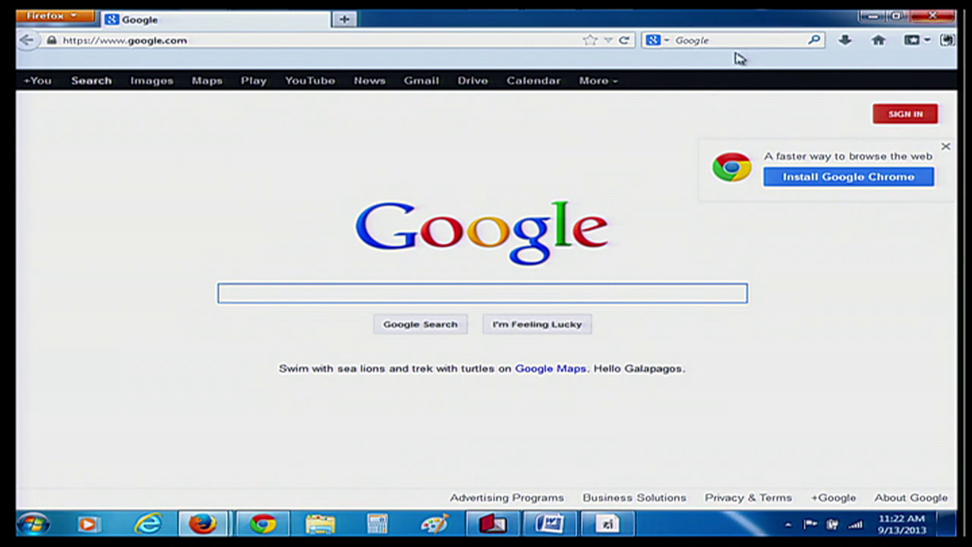
left_click(76, 18)
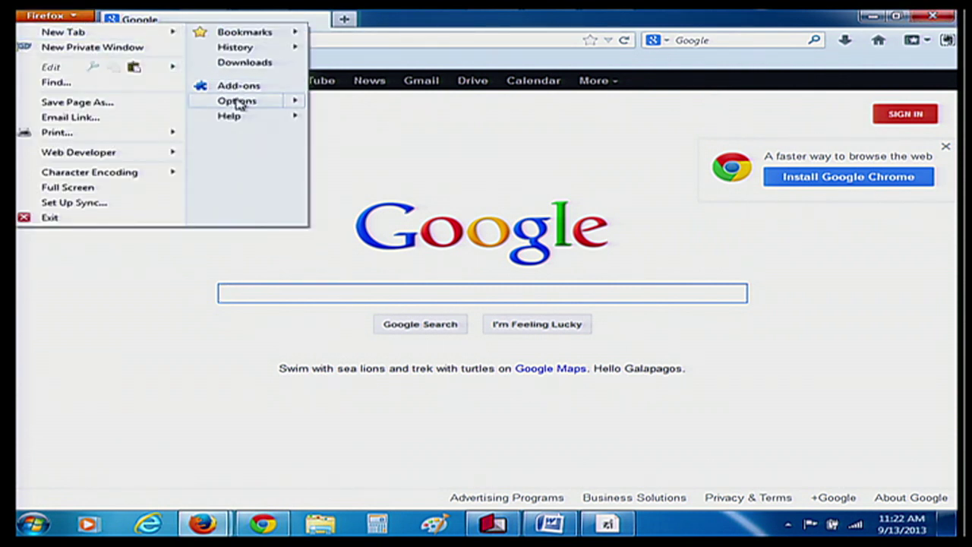
mouse_move(237, 103)
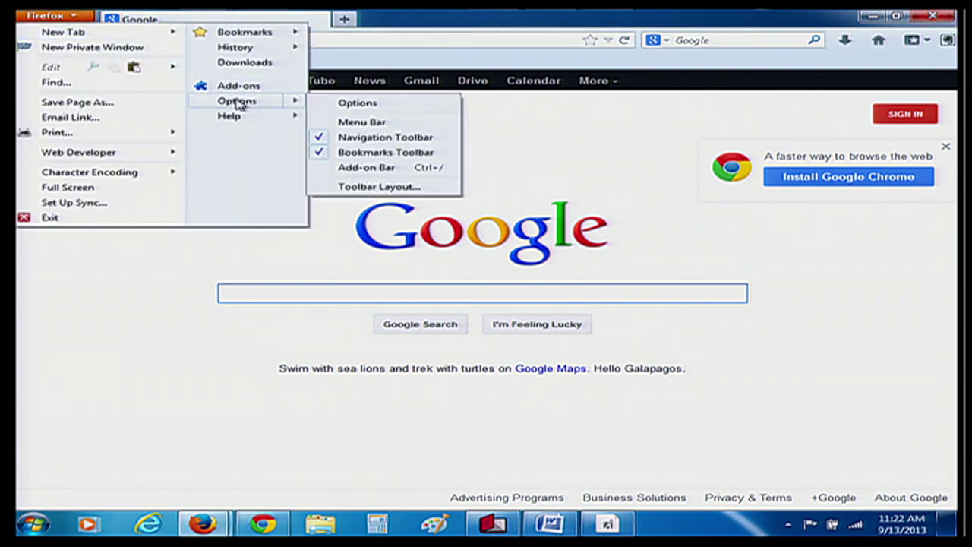
left_click(370, 105)
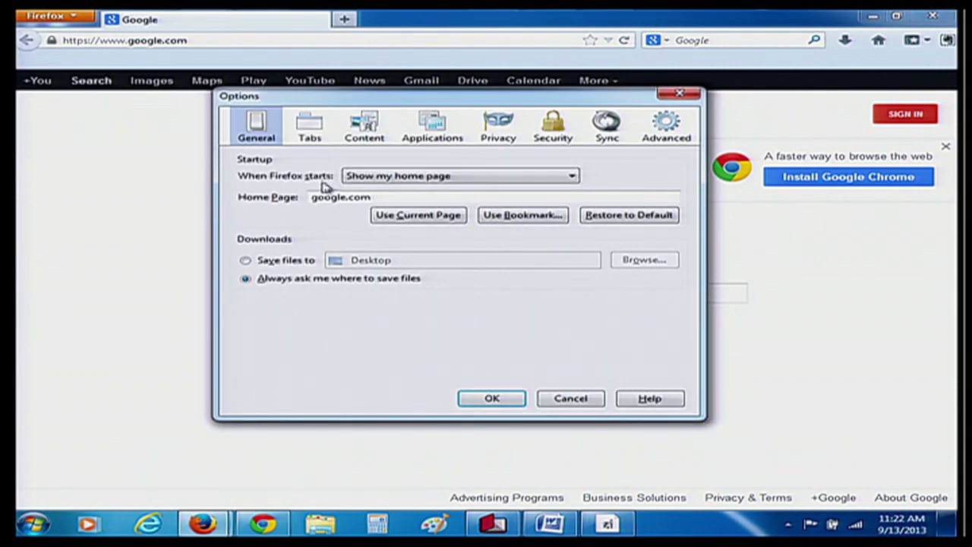
left_click_drag(375, 197, 268, 193)
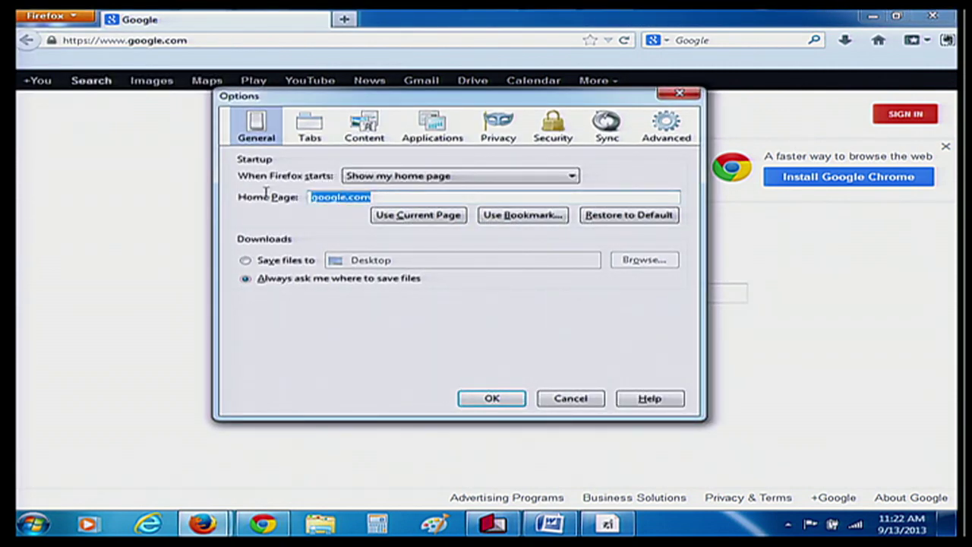
type("ww")
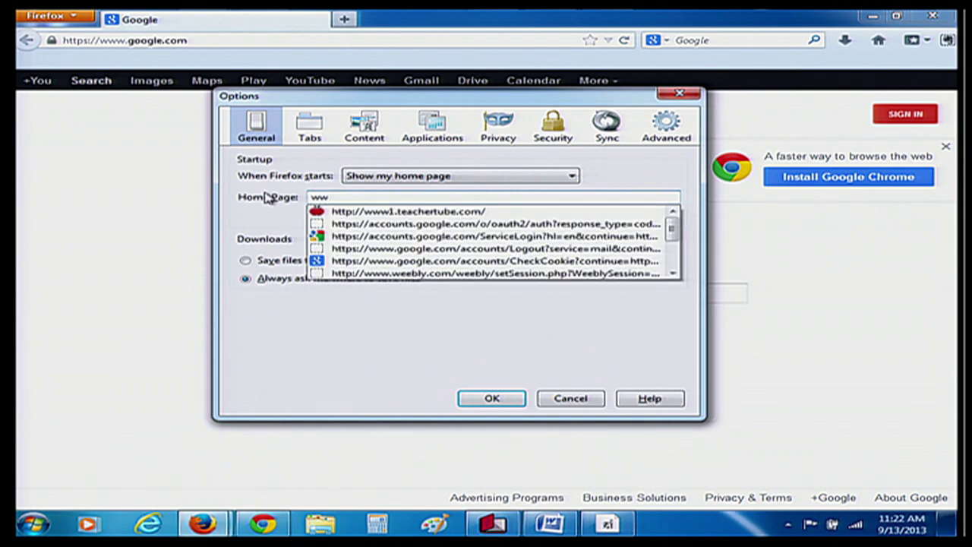
type("w.ep")
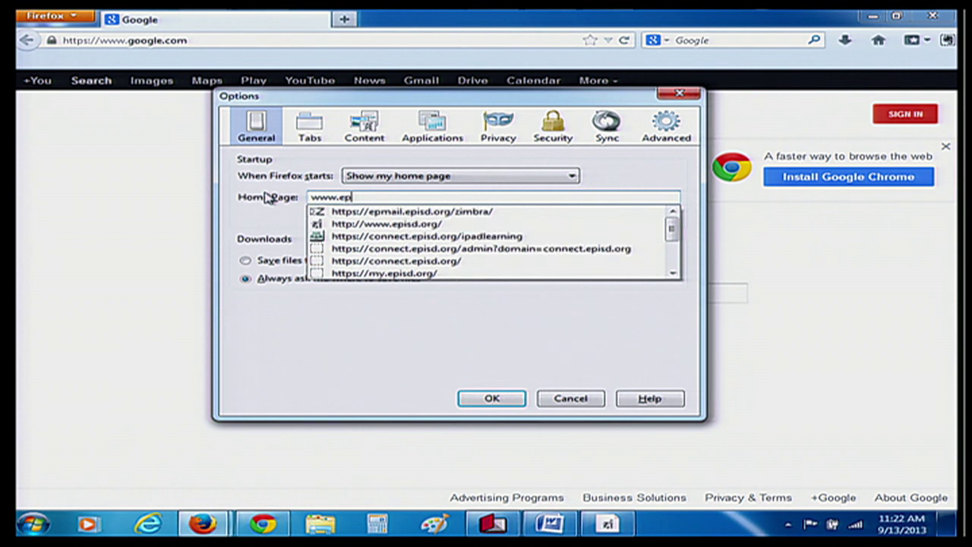
left_click(347, 224)
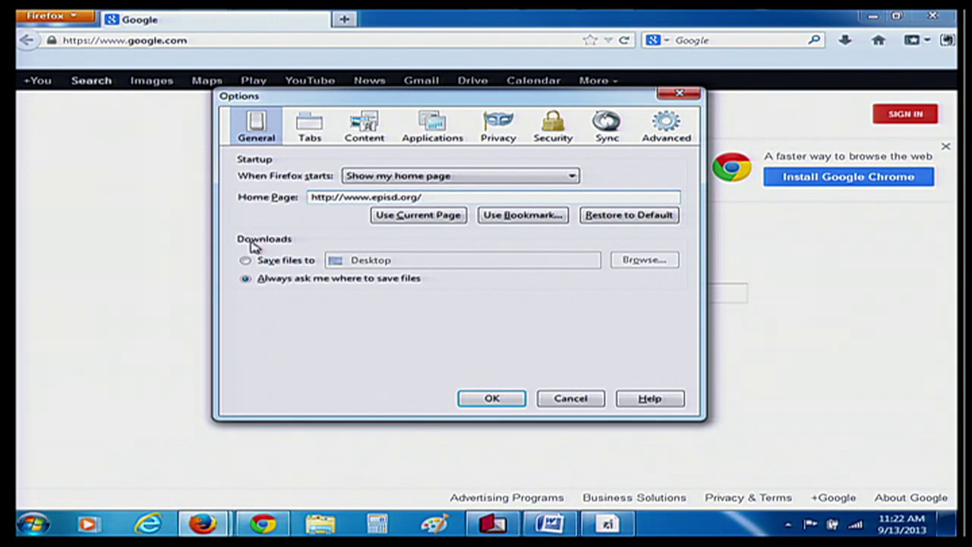
Set downloads to save automatically and choose Desktop as the download folder
left_click(287, 262)
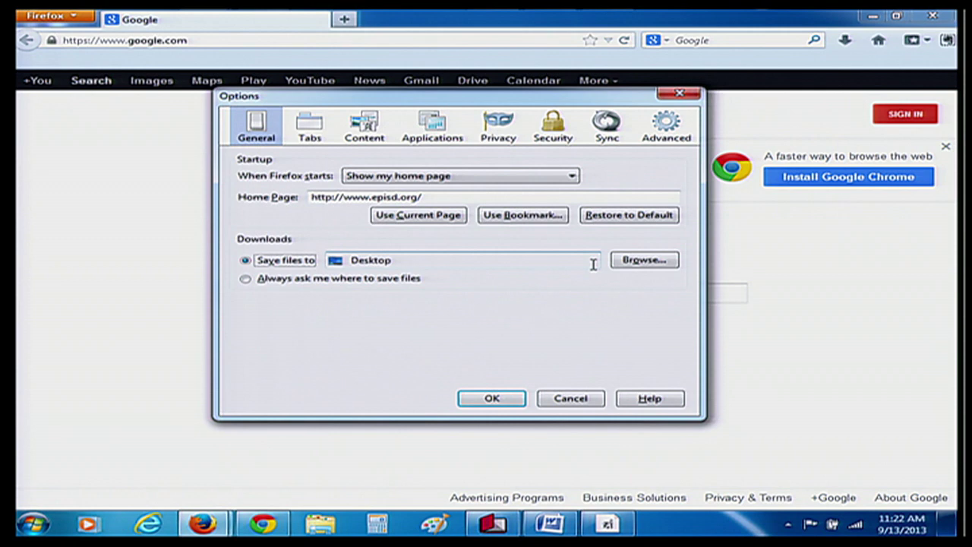
left_click(653, 261)
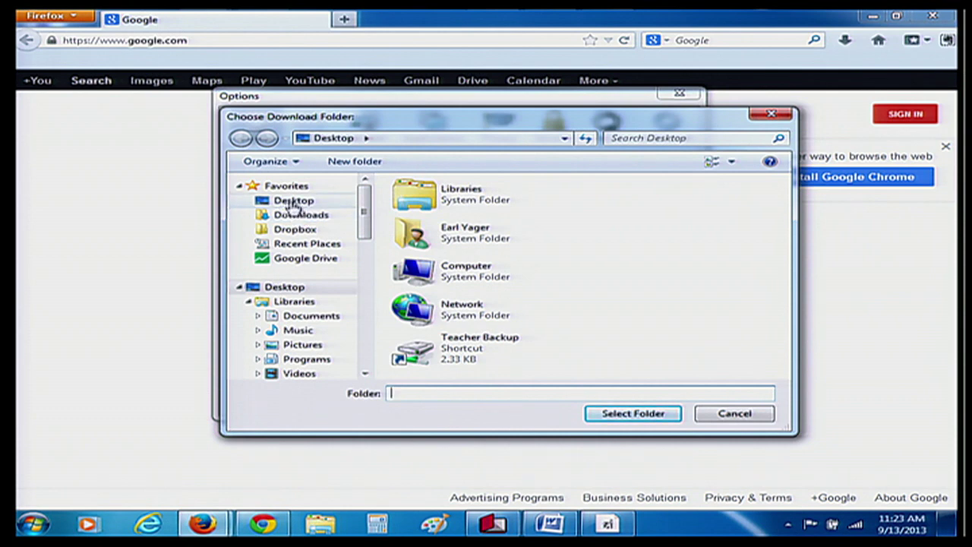
left_click(293, 203)
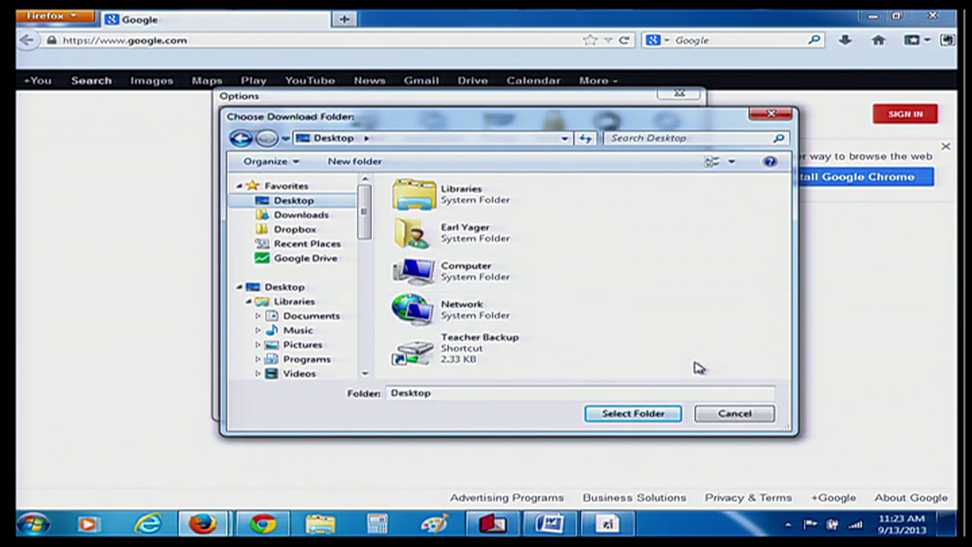
left_click(644, 414)
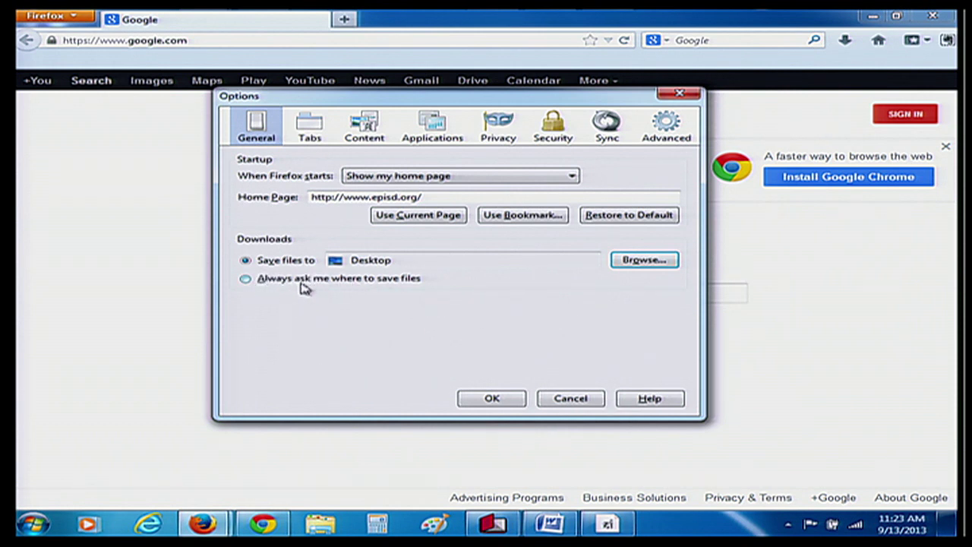
Set downloads to always ask where to save files and save the options
left_click(260, 279)
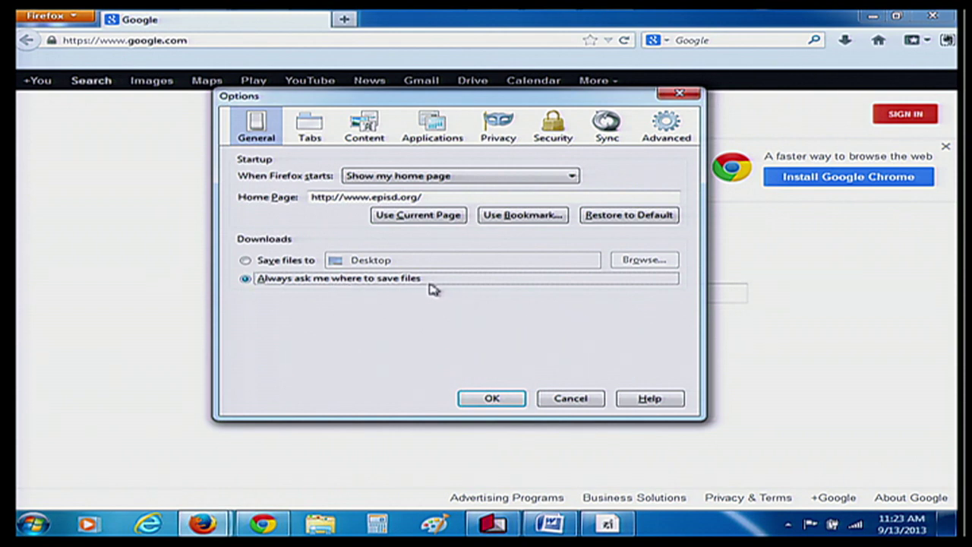
left_click(493, 398)
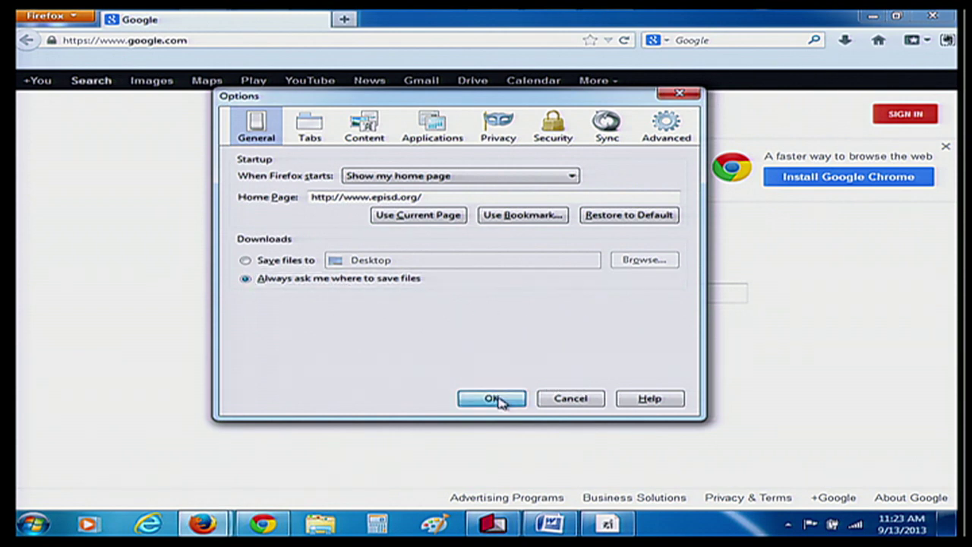
Set up history clearing for the Everything time range without Active Logins, and cancel without clearing anything
left_click(42, 17)
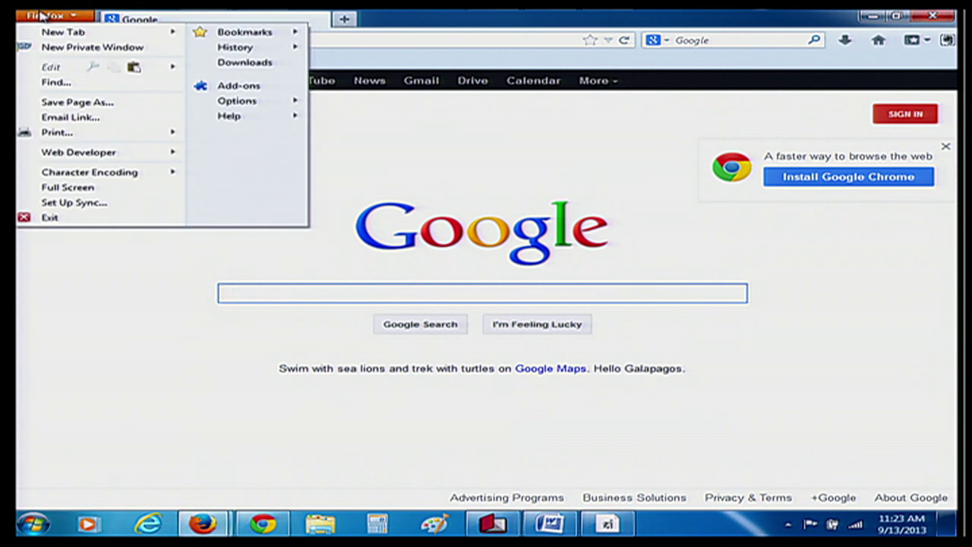
mouse_move(252, 49)
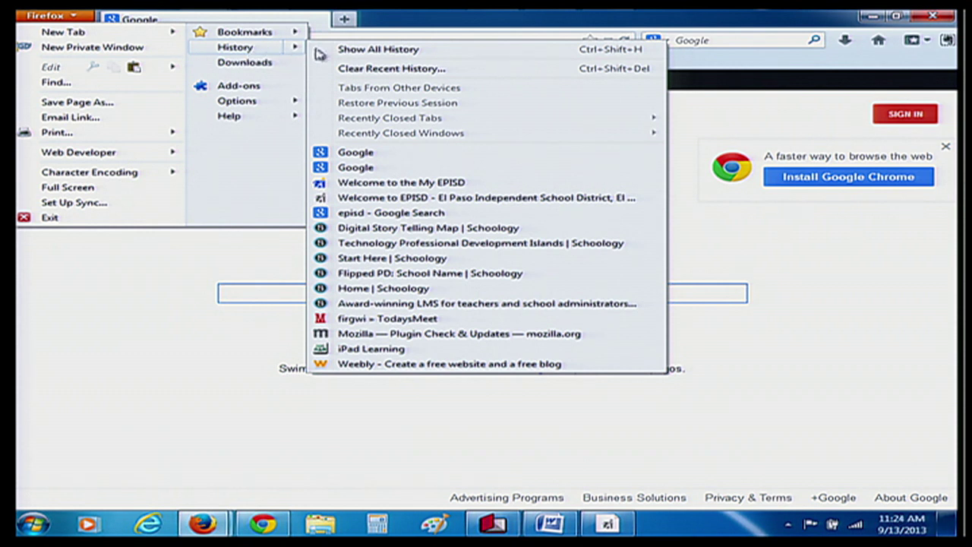
left_click(371, 70)
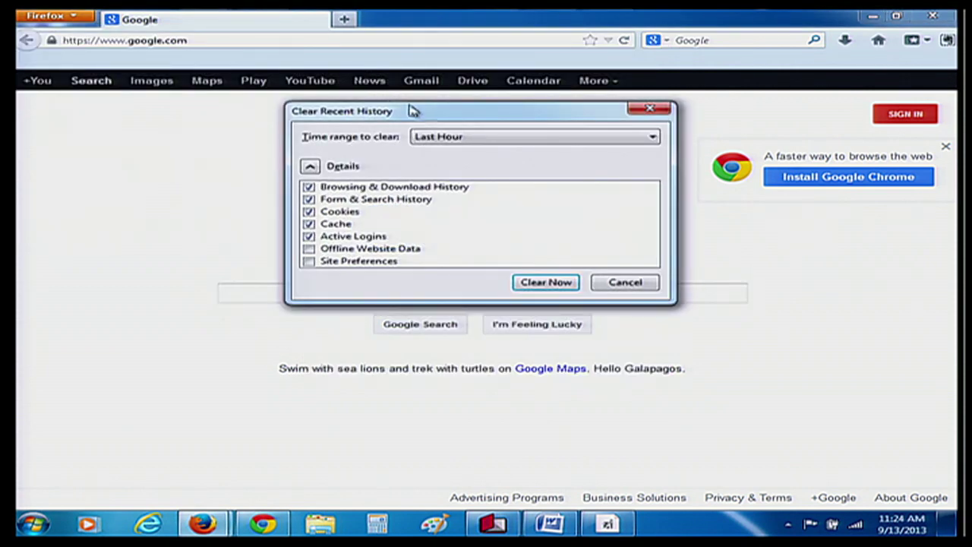
left_click_drag(456, 120, 402, 108)
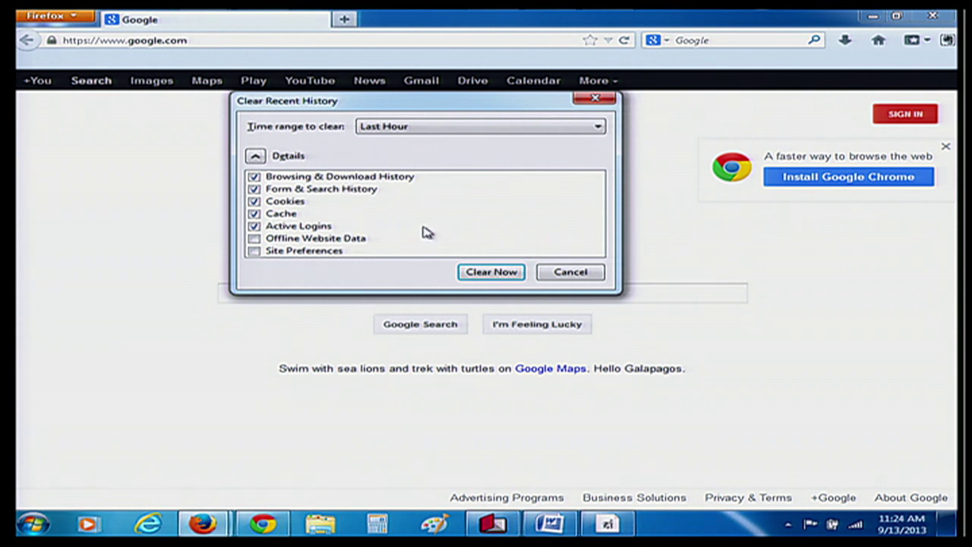
left_click(403, 128)
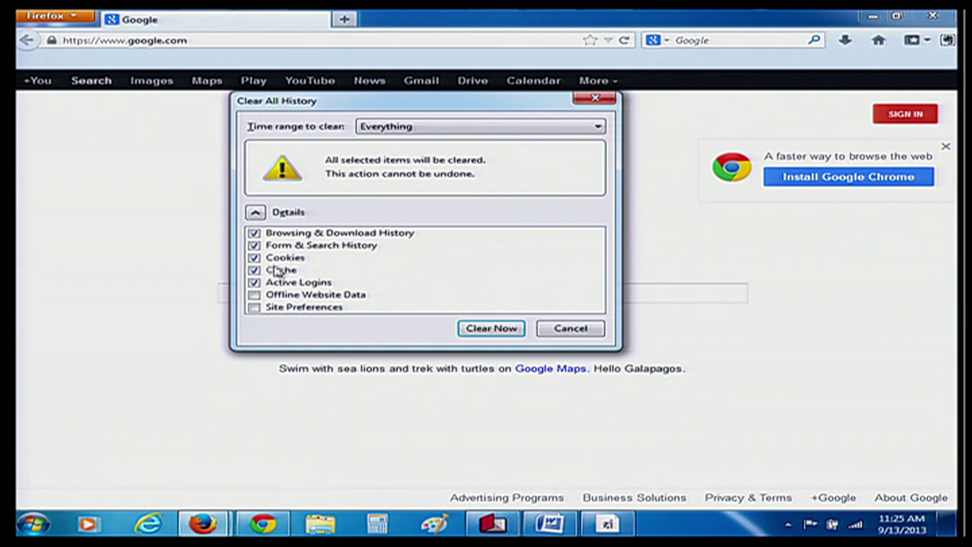
left_click(313, 283)
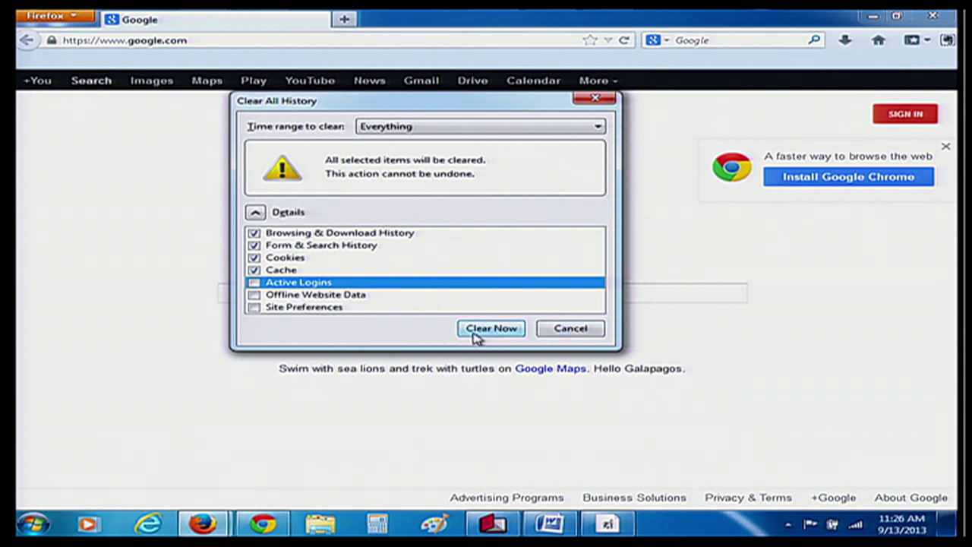
left_click(579, 331)
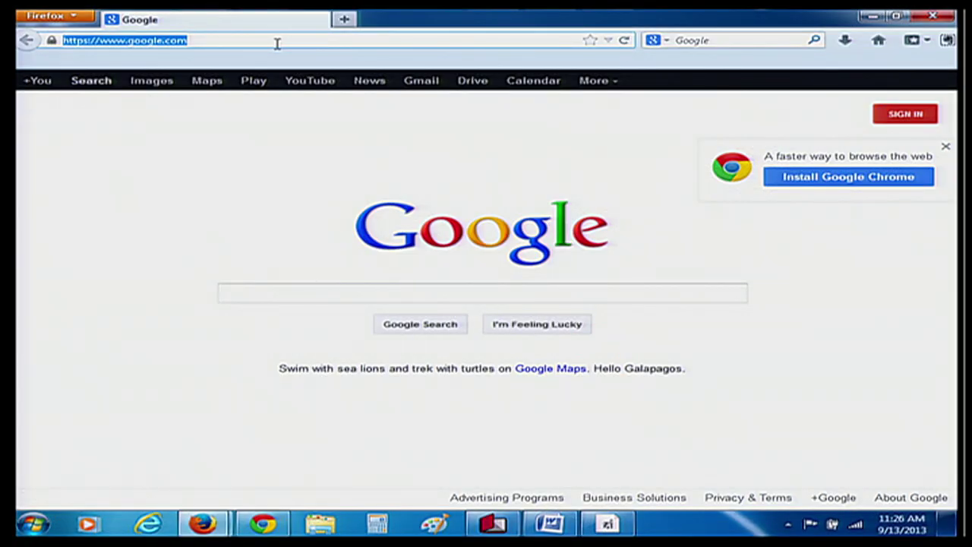
type("www.episd.org/")
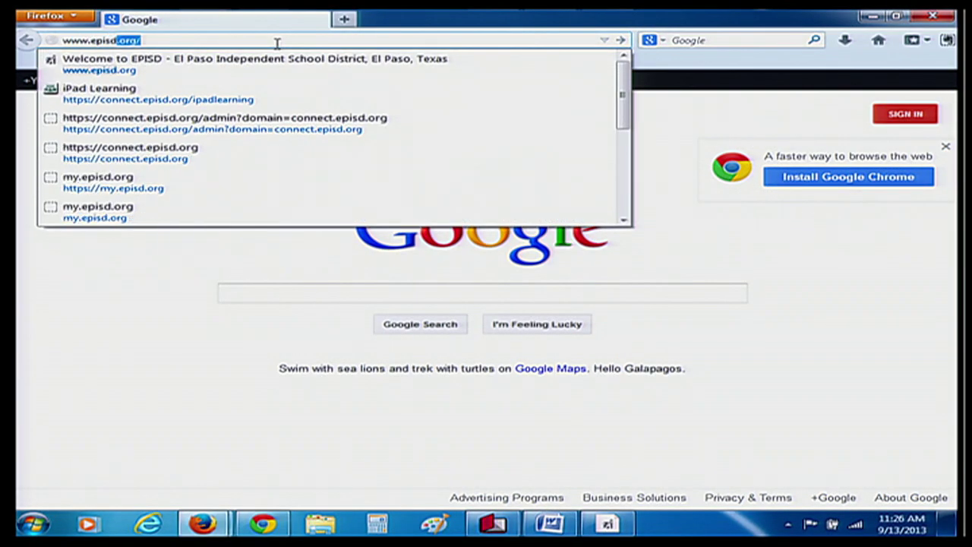
key("Return")
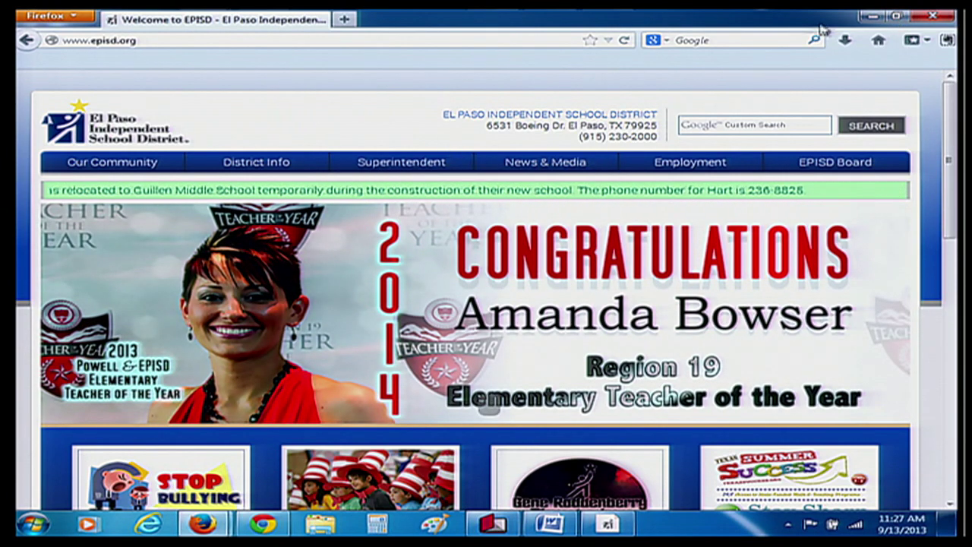
Restore the maximized browser window to a movable size, shift it across the desktop, and maximize it again
left_click(899, 17)
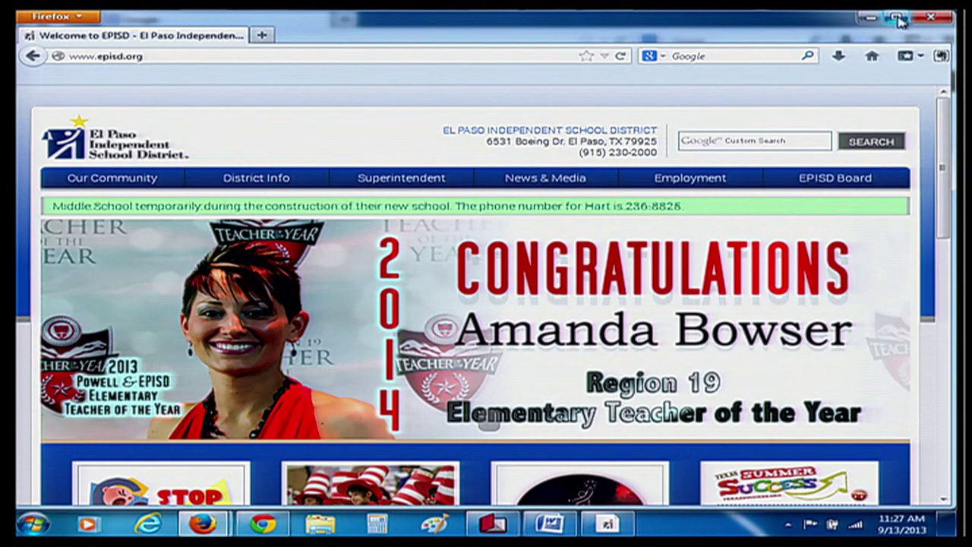
left_click_drag(706, 32, 747, 44)
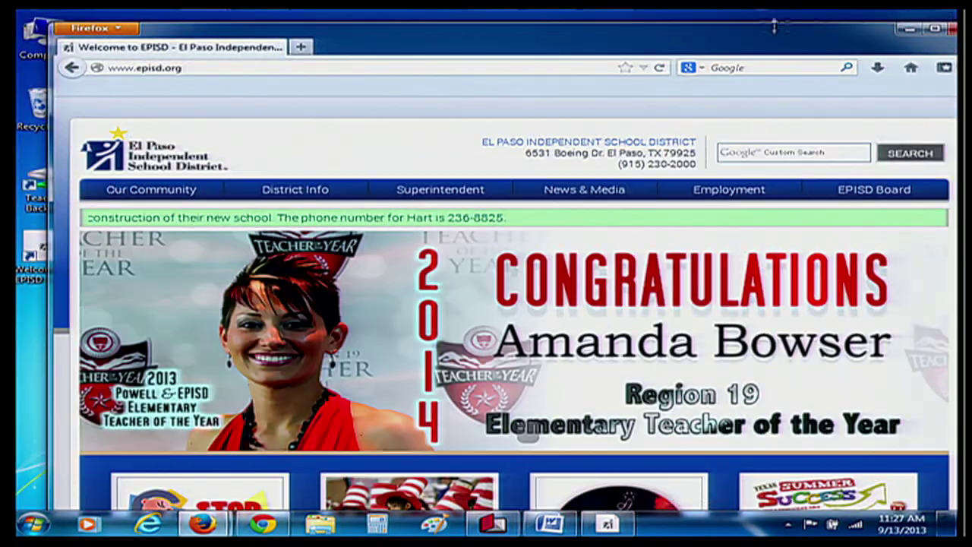
left_click_drag(681, 48, 681, 15)
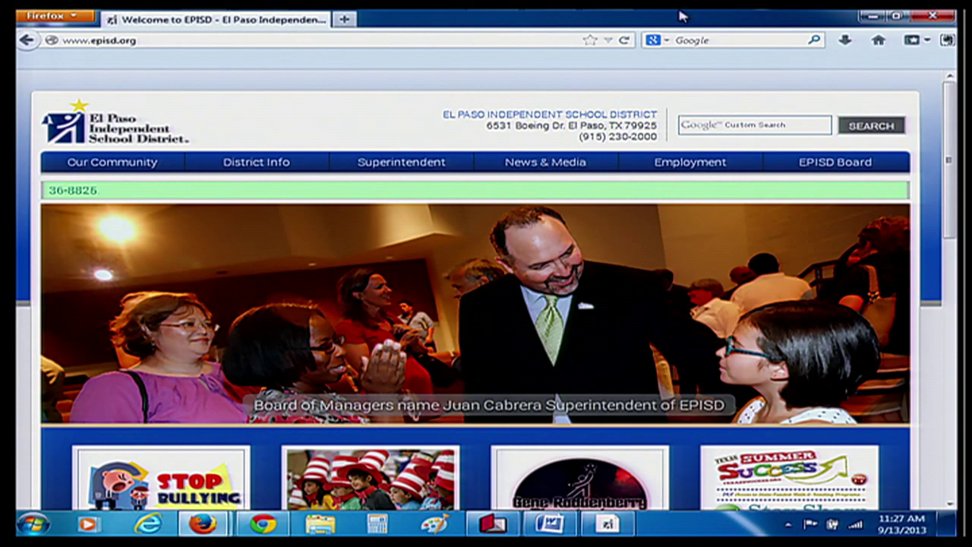
Create a desktop shortcut to the EPISD home page from the un-maximized browser window, and maximize the window again
left_click(896, 22)
left_click_drag(755, 46, 905, 47)
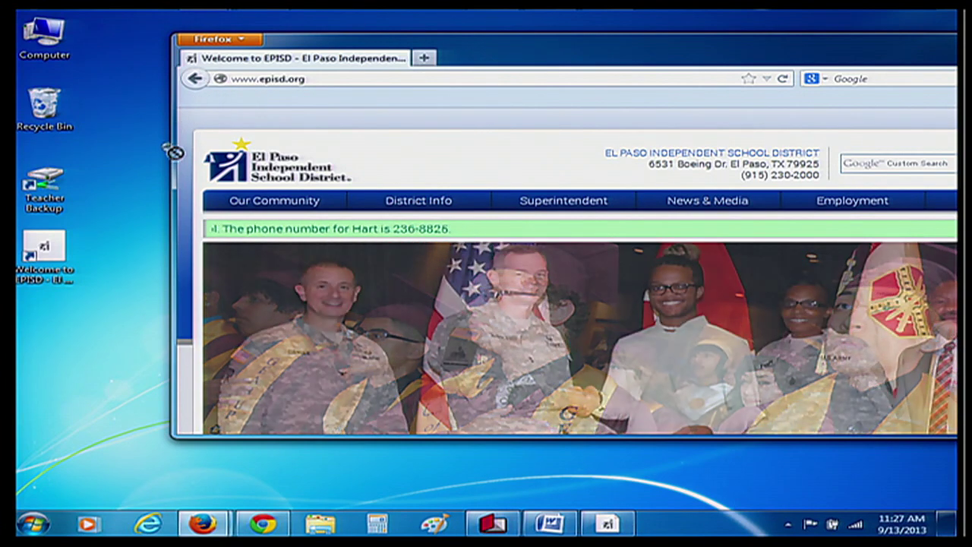
left_click_drag(141, 242, 92, 297)
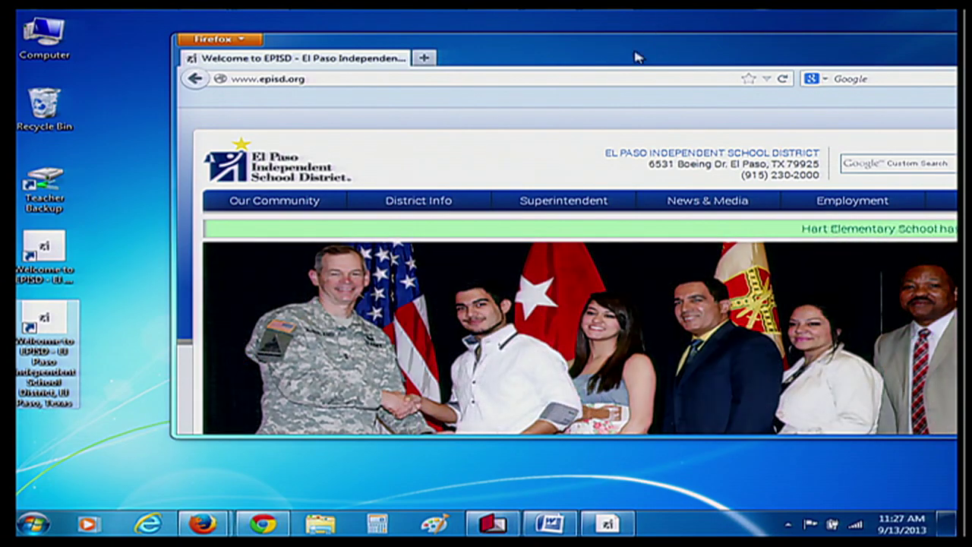
left_click_drag(636, 57, 504, 52)
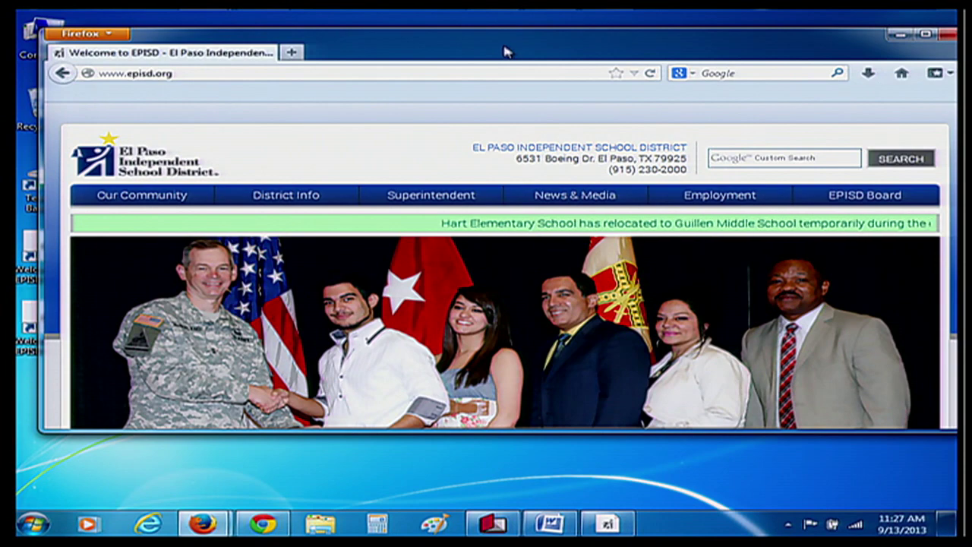
left_click(925, 36)
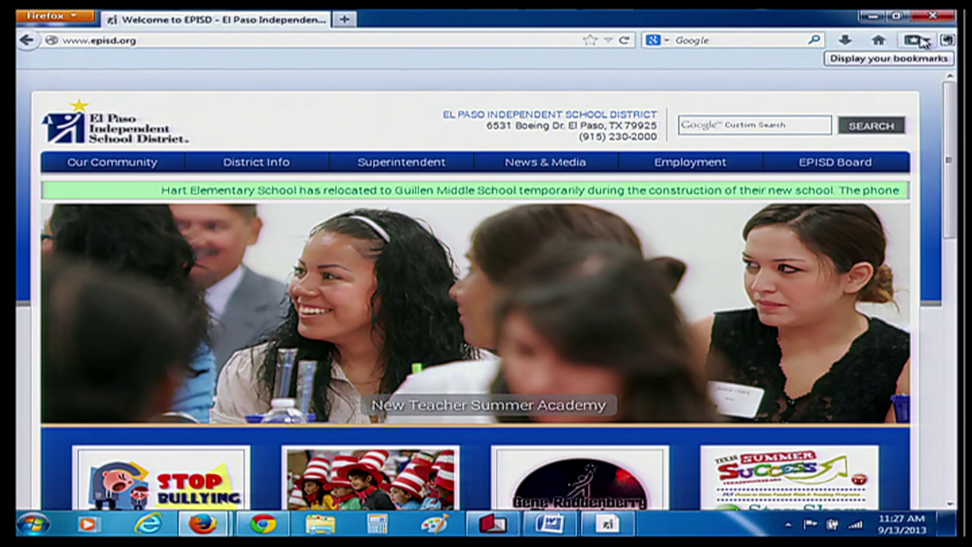